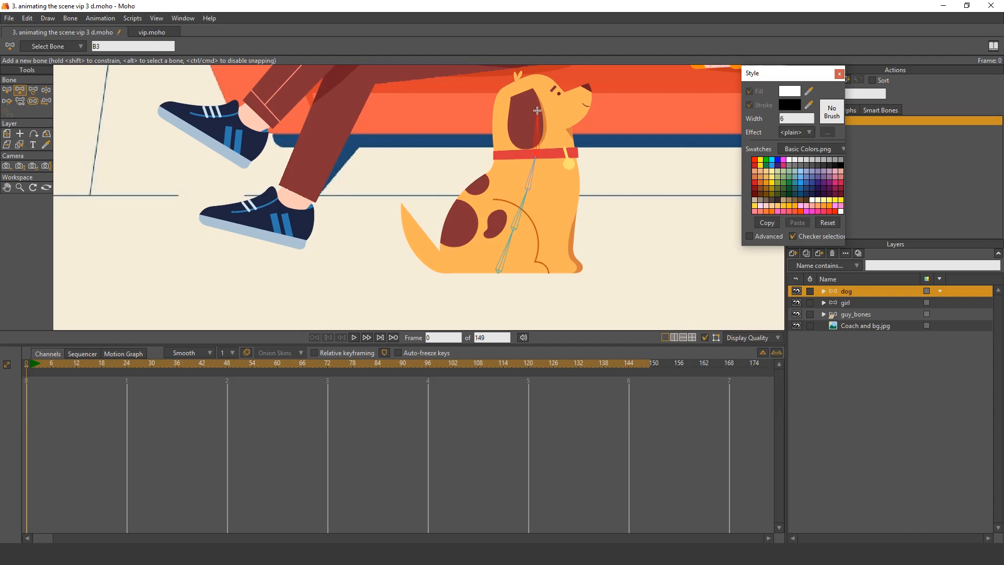
Step: Add a chain of bones down the dog's ear and bones along the collar tag, parented to the head bone
drag(398, 107, 402, 145)
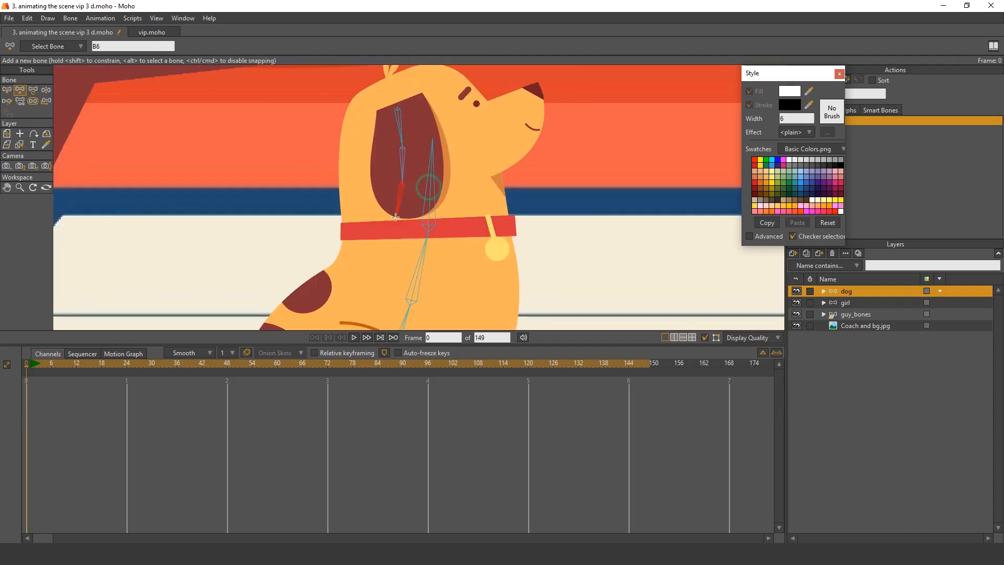
alt+click(429, 187)
drag(487, 215, 498, 257)
Step: Add two connected bones along the dog's snout up to the nose, parented to the head bone
alt+click(432, 173)
drag(478, 145, 509, 122)
drag(509, 122, 535, 91)
Step: Add small bones inside the hair tufts on top of the dog's head
drag(445, 131, 474, 211)
alt+click(460, 262)
drag(402, 129, 422, 183)
scroll(423, 186, up, 3)
key(a)
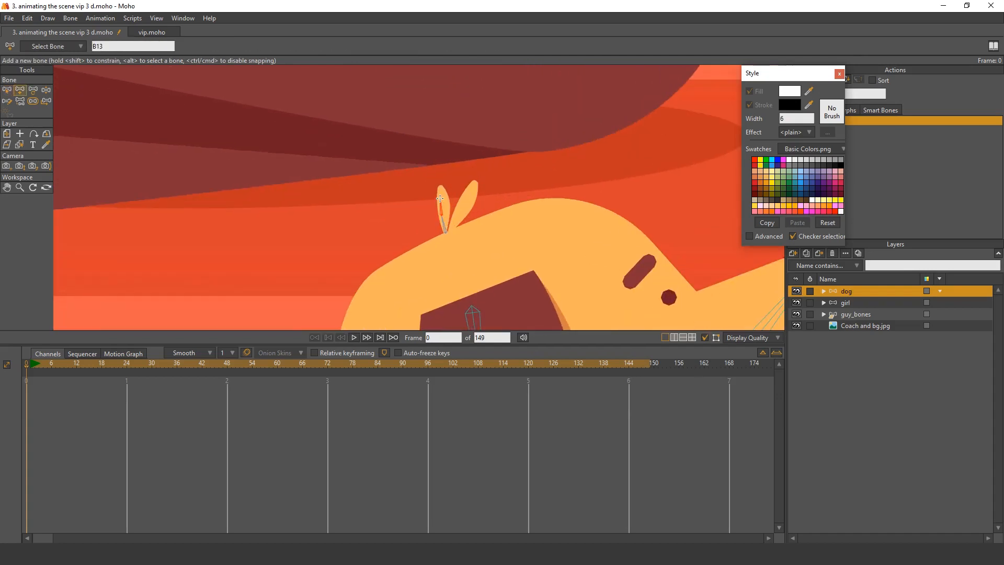
drag(442, 130, 443, 114)
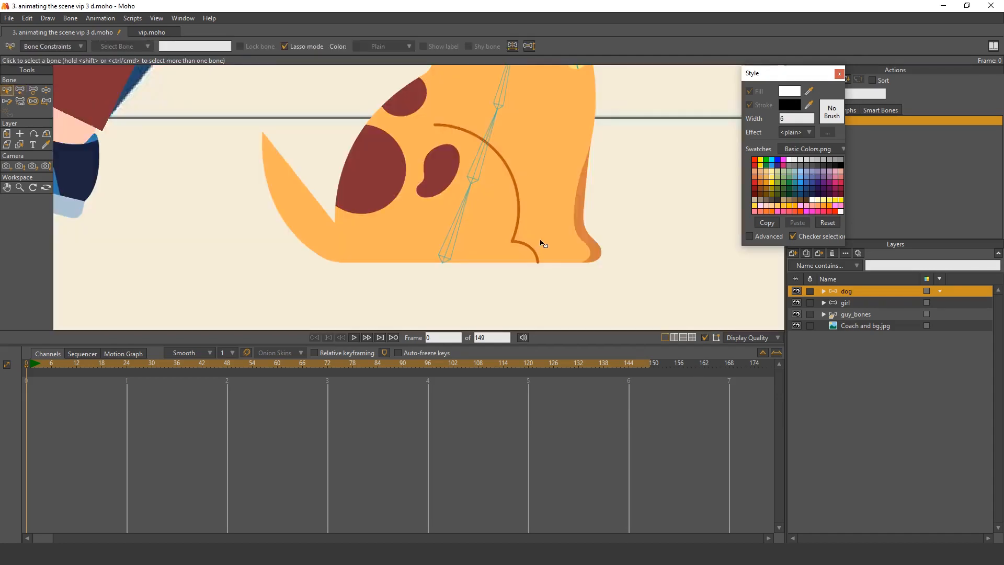
Step: Add a horizontal bone in the dog's front paw and a large horizontal bone along the base of the body
key(a)
drag(495, 258, 575, 263)
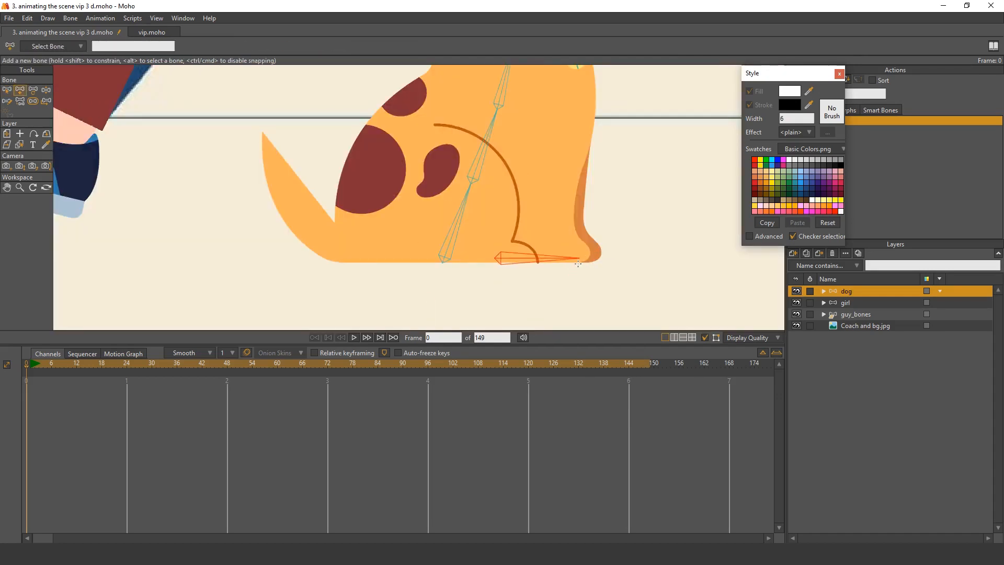
drag(497, 283, 286, 290)
Step: Add a chain of bones along the dog's tail from its base to the tip
key(b)
key(a)
drag(418, 281, 354, 205)
drag(355, 205, 345, 183)
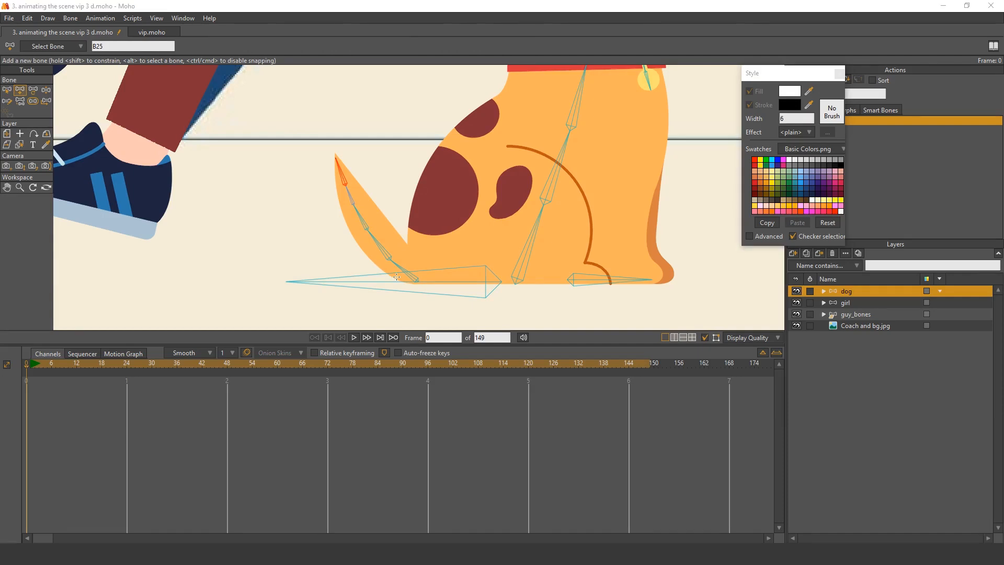
Step: Reposition the middle and tip bones of the tail with Transform Bone so they follow the tail's curve
scroll(341, 233, up, 2)
key(t)
click(383, 242)
drag(384, 242, 365, 213)
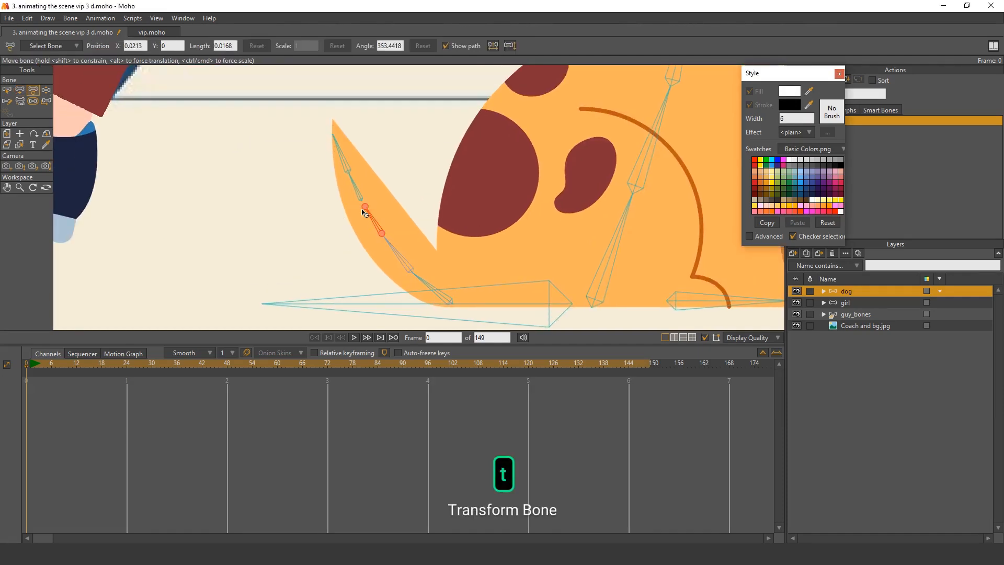
drag(353, 174, 337, 133)
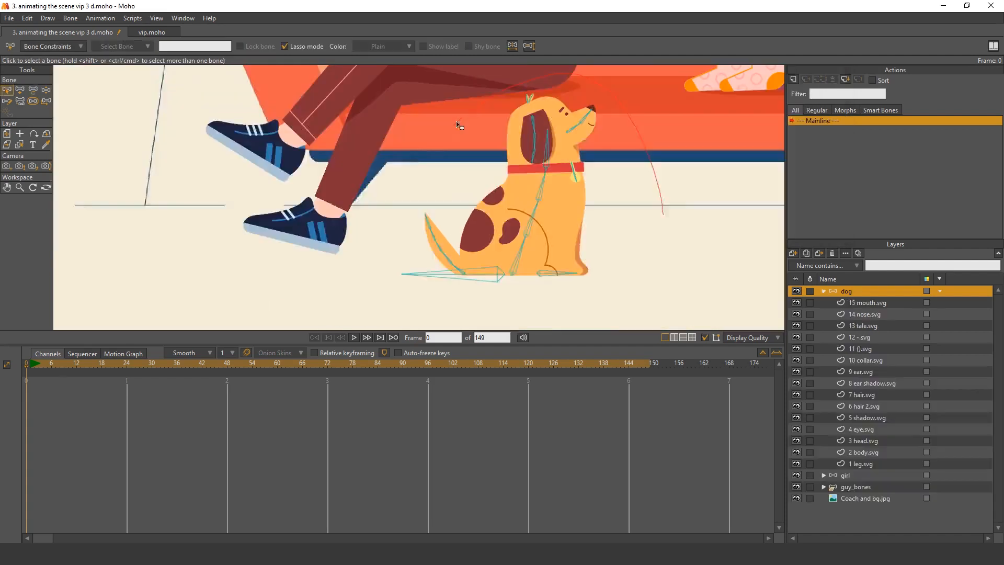
Step: Set the bone strength of all the dog's bones to 0.001
key(s)
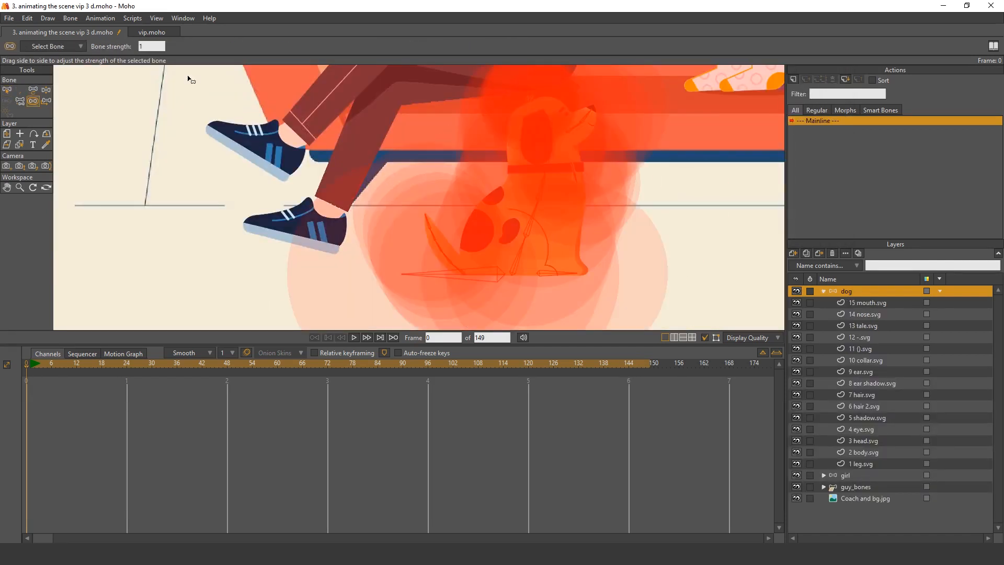
text(0.001)
key(Return)
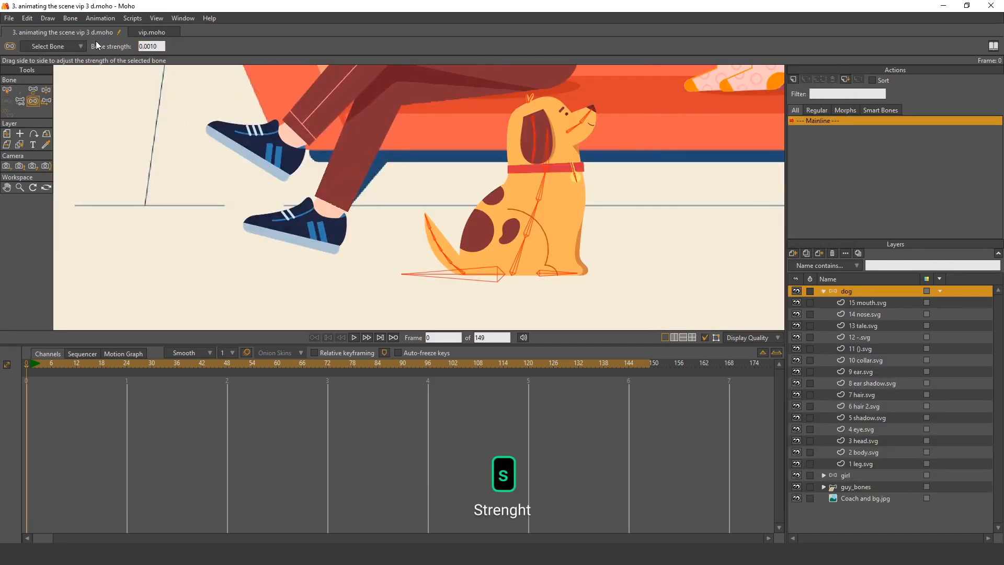
Step: Raise the bone strength of the large base bone and the front paw bone to about 0.0725
scroll(418, 248, up, 2)
scroll(470, 261, up, 2)
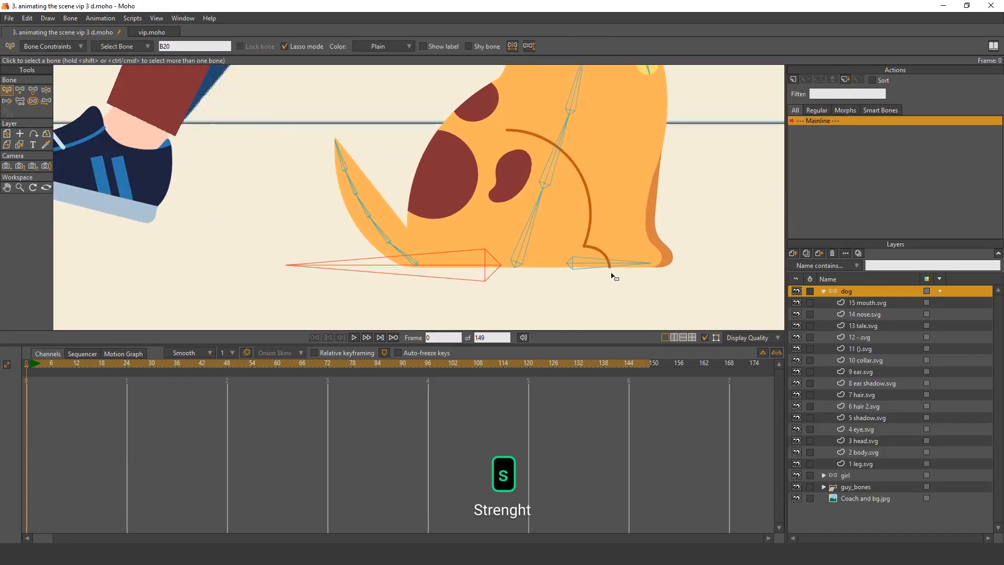
drag(618, 265, 621, 266)
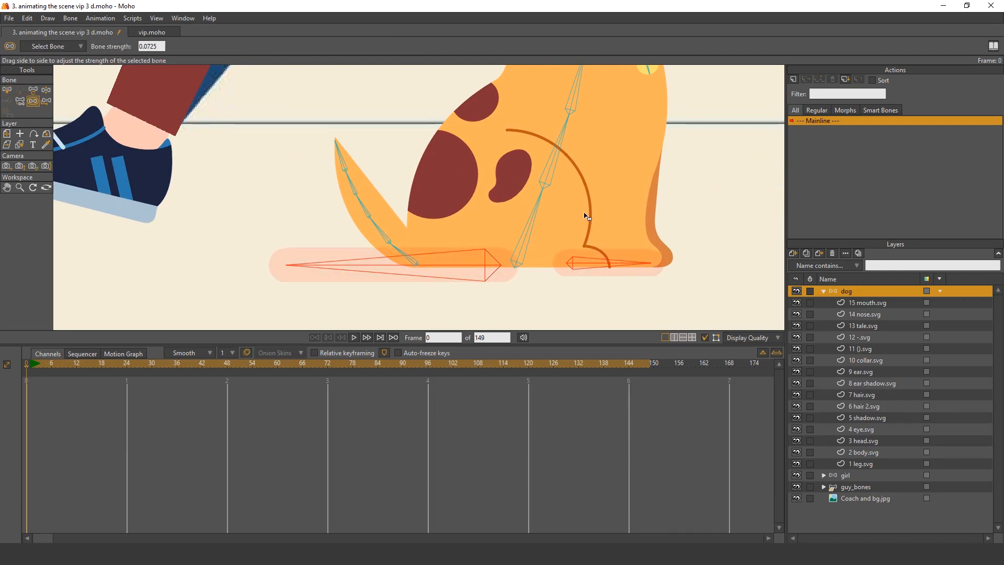
Step: Flexi-bind the 2 body.svg layer to the spine bones, the large base bone and the paw bone
key(z)
scroll(582, 214, down, 2)
drag(522, 202, 551, 224)
alt+right_click(555, 207)
key(b)
click(493, 273)
shift+click(510, 228)
shift+click(522, 192)
shift+click(444, 302)
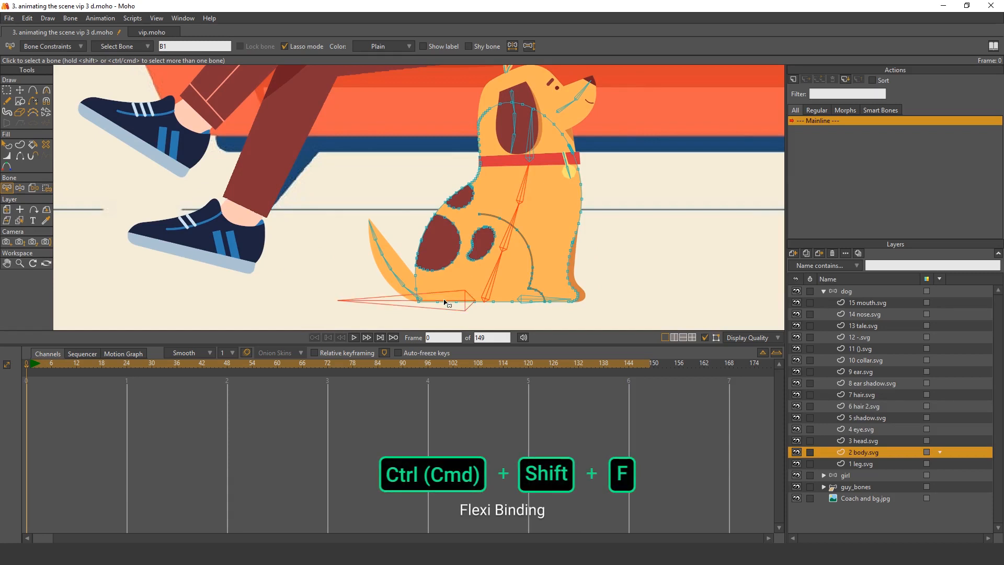
key(ctrl+shift+f)
Step: Test the body's flexi binding by bending the spine bones
key(z)
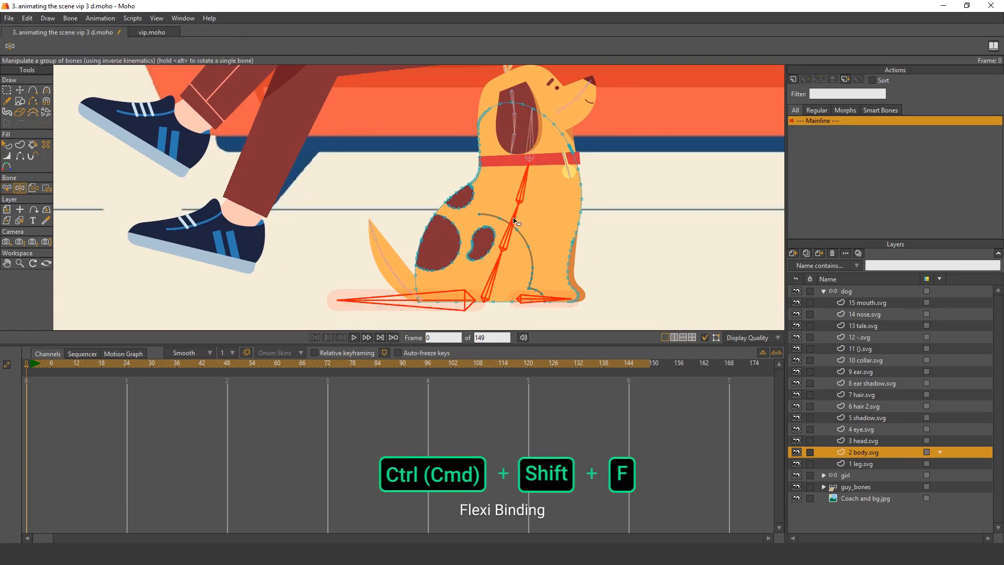
mouse_move(512, 222)
mouse_down()
mouse_move(523, 221)
mouse_move(503, 217)
mouse_up()
drag(502, 263, 507, 264)
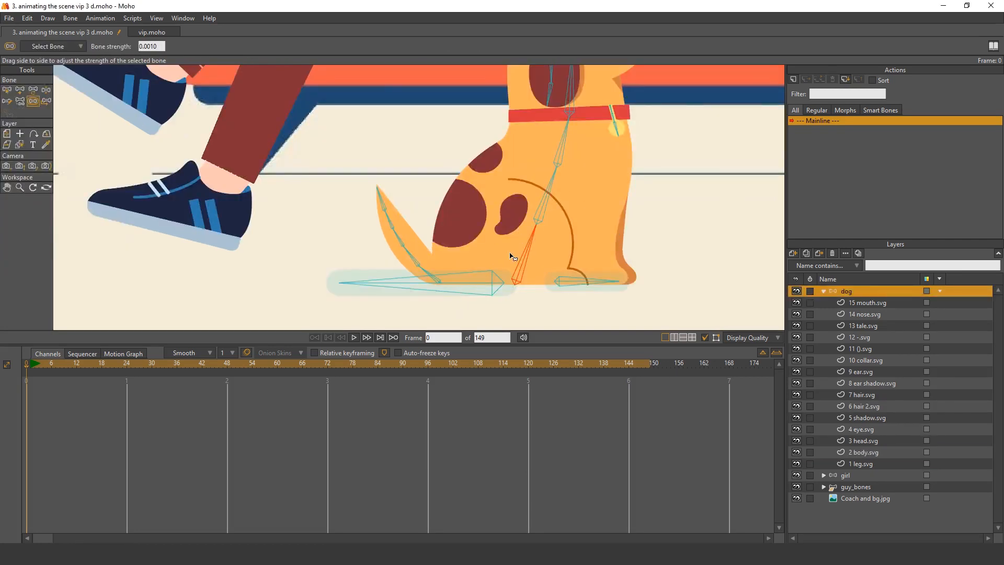
Step: Increase the bone strength of the three spine bones and test how the body bends
shift+click(553, 195)
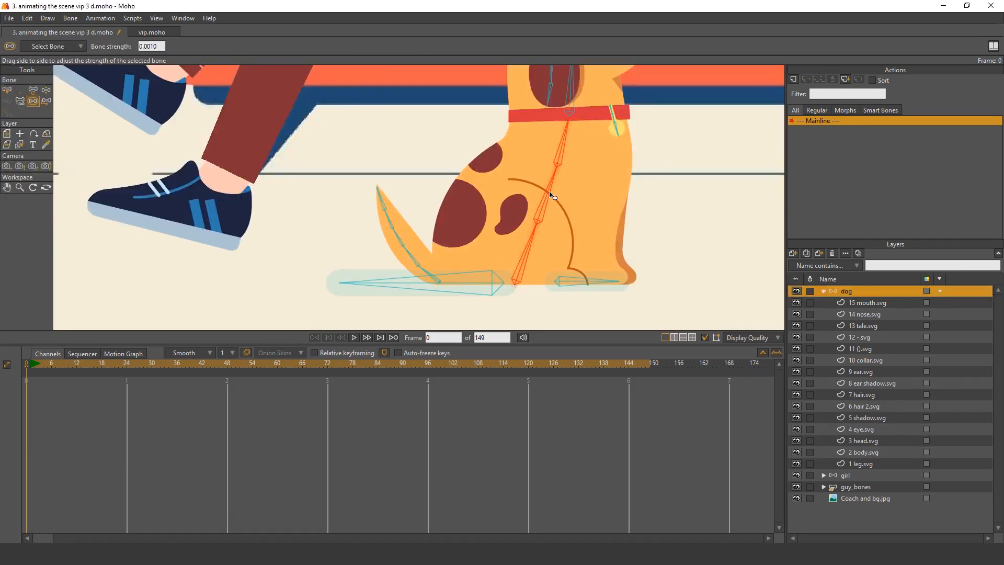
key(z)
mouse_move(549, 195)
mouse_down()
mouse_move(528, 194)
mouse_move(546, 189)
mouse_move(561, 158)
mouse_move(577, 161)
mouse_move(561, 184)
mouse_up()
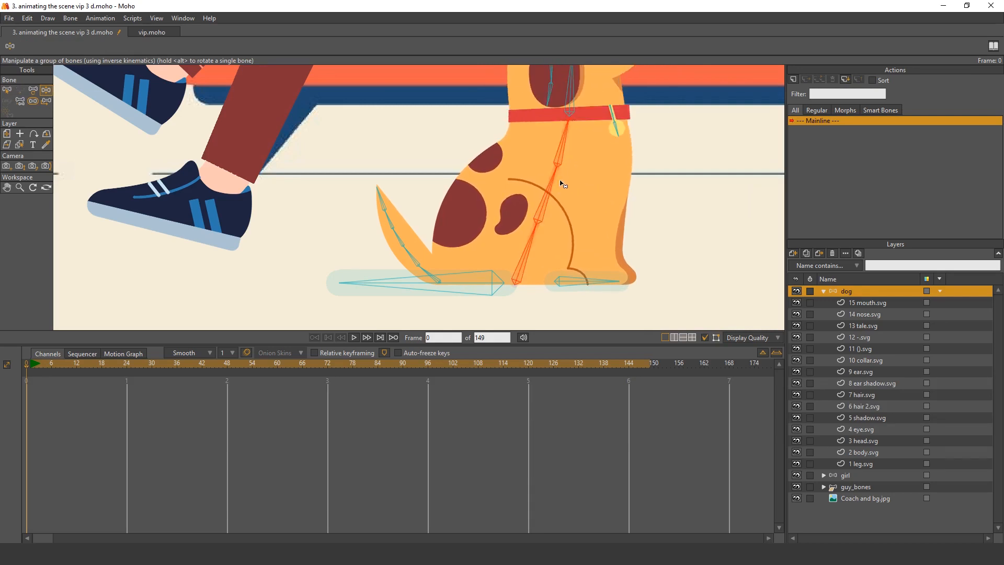
key(s)
drag(601, 152, 598, 188)
Step: Increase the bone strength of the head bone and test the head and spine movement
key(b)
click(568, 125)
key(s)
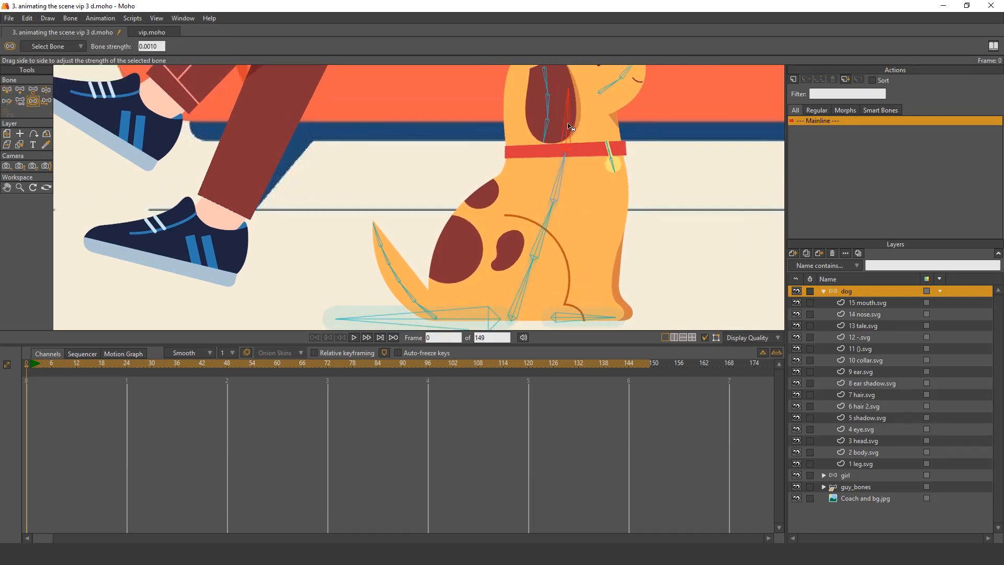
key(z)
drag(572, 130, 536, 271)
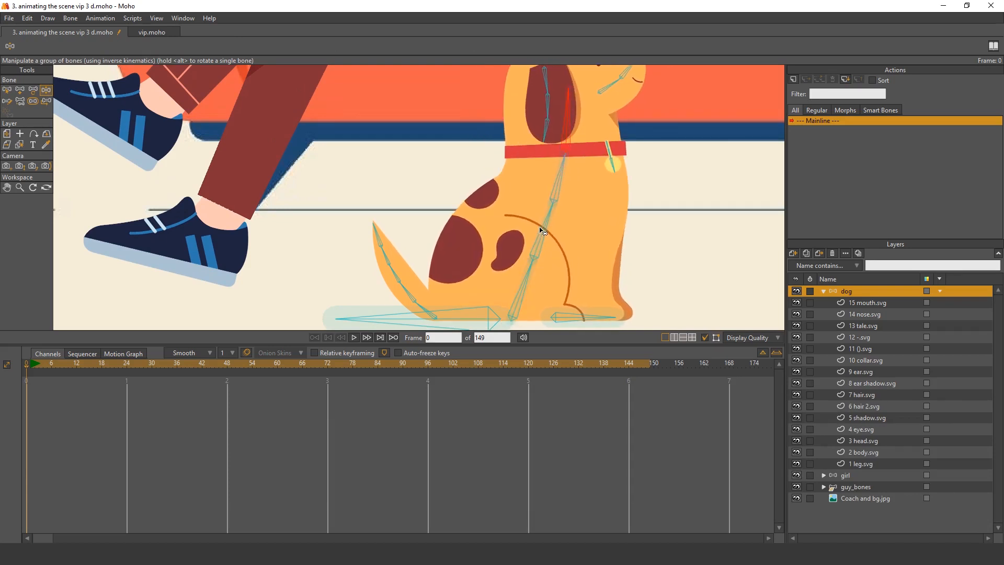
drag(542, 229, 554, 249)
drag(521, 316, 545, 285)
Step: Reparent the lowest spine bone to the large base bone
key(b)
key(p)
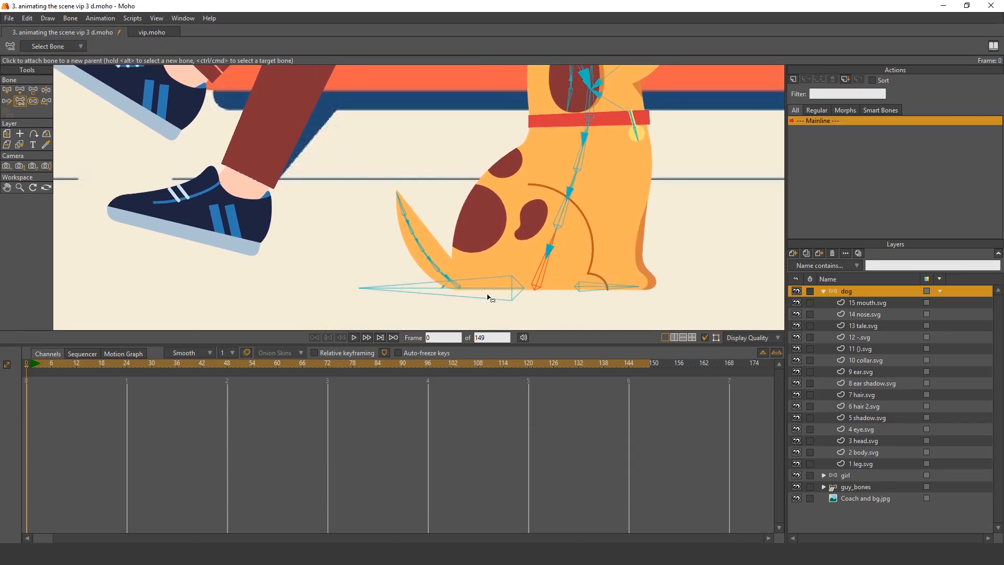
click(487, 294)
Step: Test the reparented rig by bending the dog's spine bones
key(z)
drag(555, 238, 590, 207)
scroll(598, 213, down, 3)
drag(584, 206, 586, 205)
Step: Flexi-bind the 9 ear.svg layer to the ear bone chain
scroll(625, 153, up, 3)
drag(624, 153, 622, 169)
alt+right_click(543, 146)
scroll(544, 148, up, 2)
key(b)
click(555, 182)
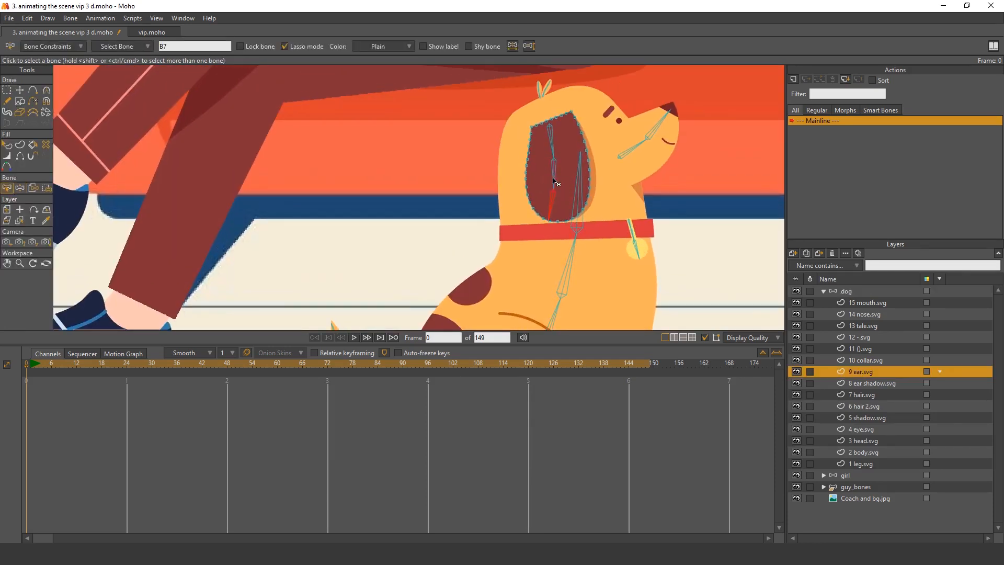
Step: Flexi-bind the hair tuft layers on top of the head to their own bones
scroll(537, 91, up, 3)
click(554, 136)
alt+right_click(554, 137)
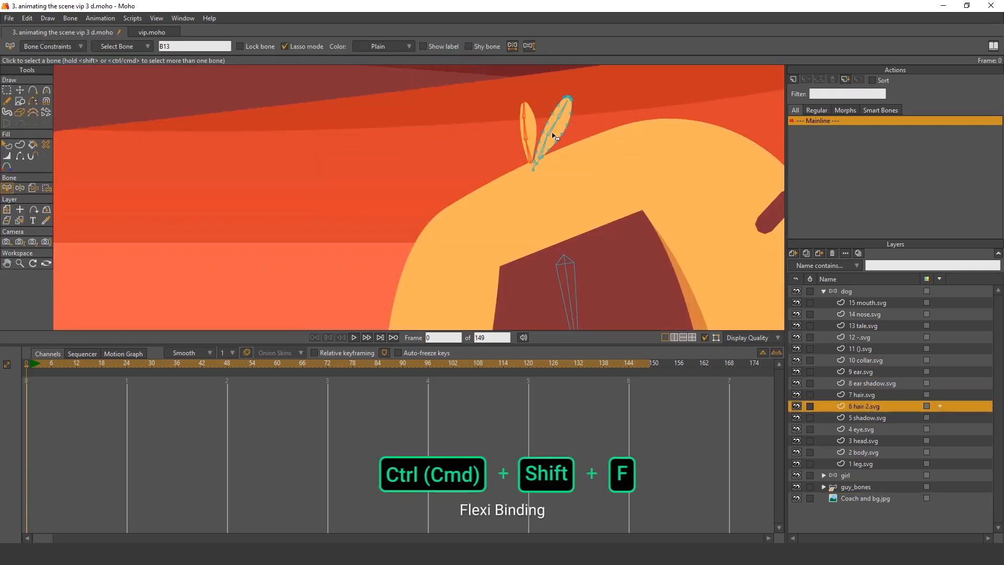
Step: Flexi-bind the 14 nose.svg layer to the two snout bones
scroll(545, 139, down, 3)
alt+right_click(539, 152)
click(553, 215)
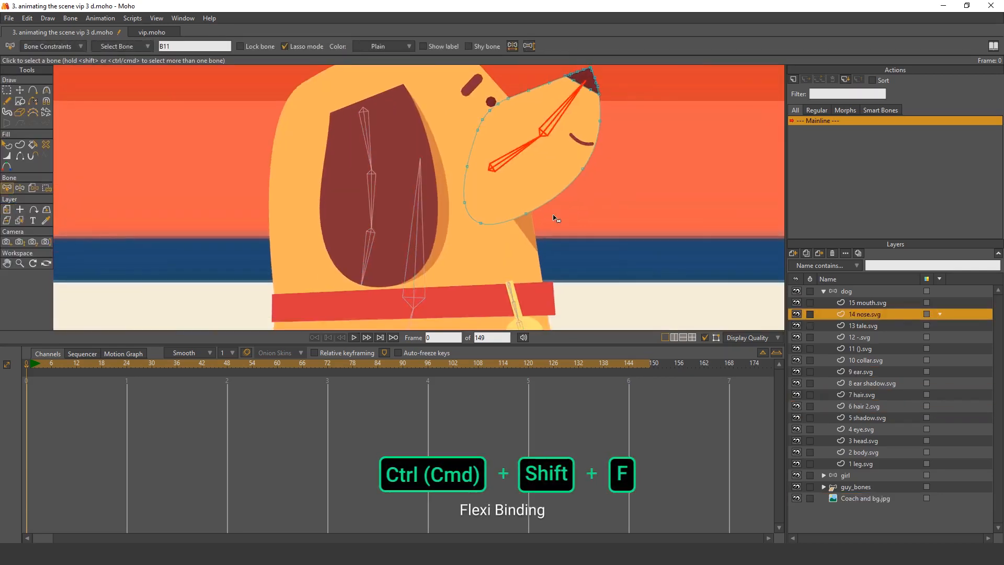
scroll(581, 115, up, 3)
Step: Flexi-bind the 3 head.svg layer to the head bone and the upper spine bone, and test the head's movement
scroll(582, 115, down, 3)
alt+right_click(559, 191)
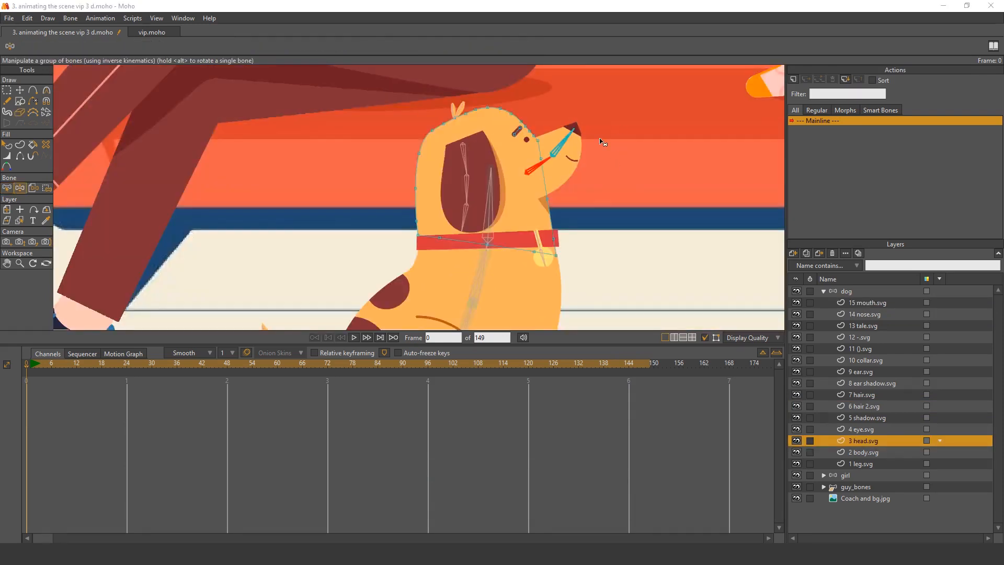
click(507, 195)
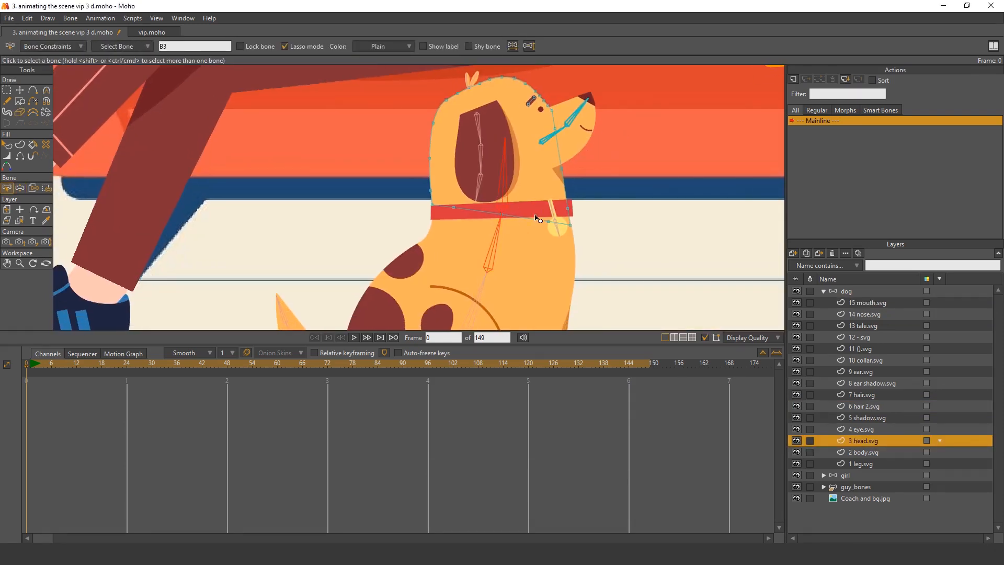
key(z)
drag(537, 218, 521, 186)
Step: Flexi-bind the tag strap layer and the round tag layer 11 ().svg to their tag bones
scroll(581, 237, up, 5)
alt+right_click(582, 237)
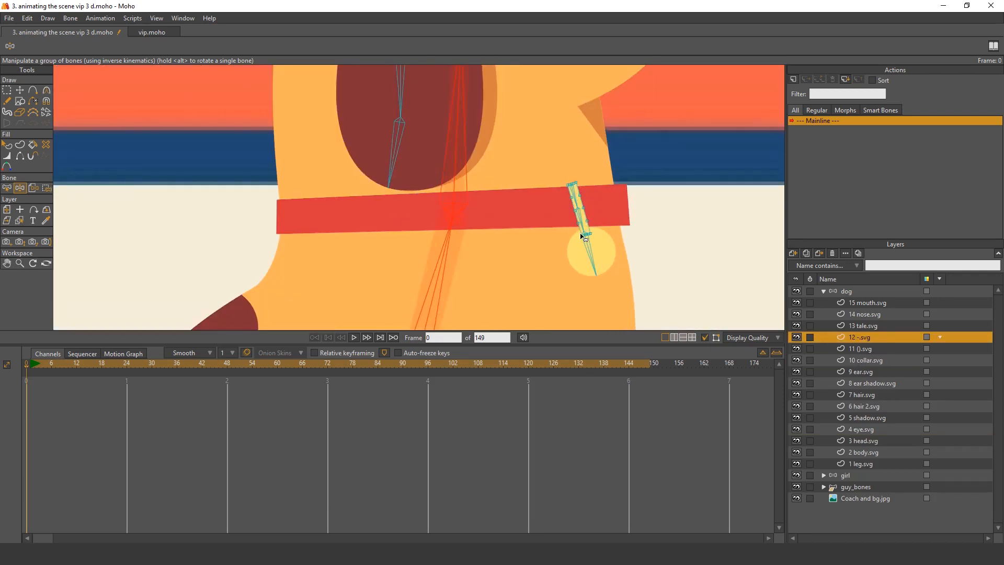
key(b)
click(581, 221)
alt+right_click(606, 255)
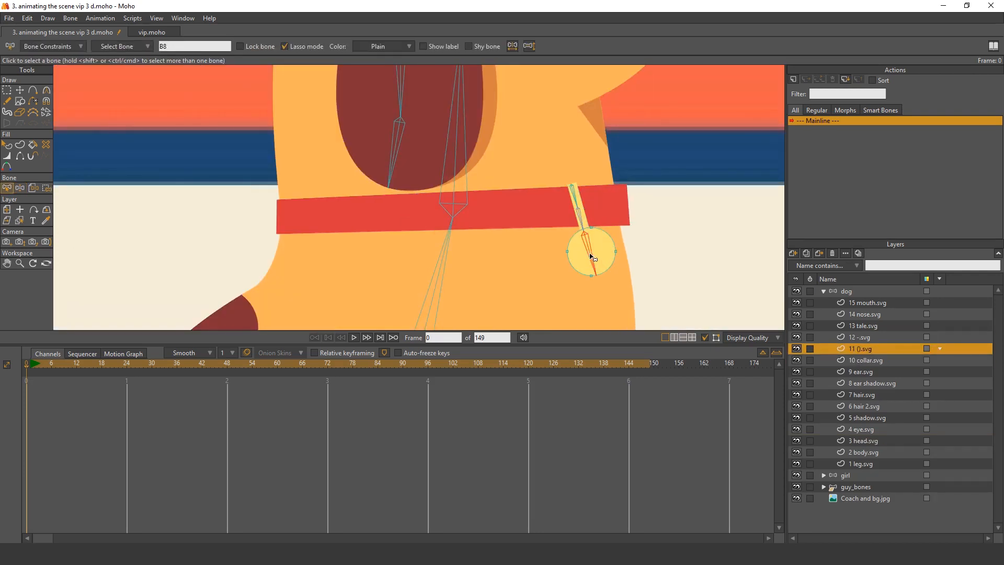
Step: Flexi-bind the 10 collar.svg layer to the head bone and the upper spine bone, and test the tag strap's movement
scroll(599, 266, down, 5)
alt+right_click(559, 192)
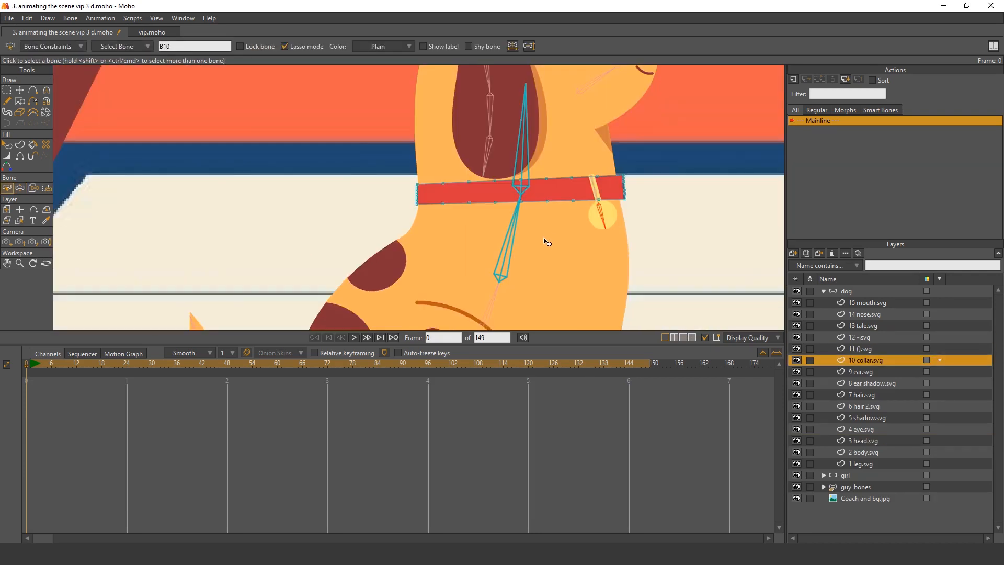
click(514, 215)
alt+right_click(598, 197)
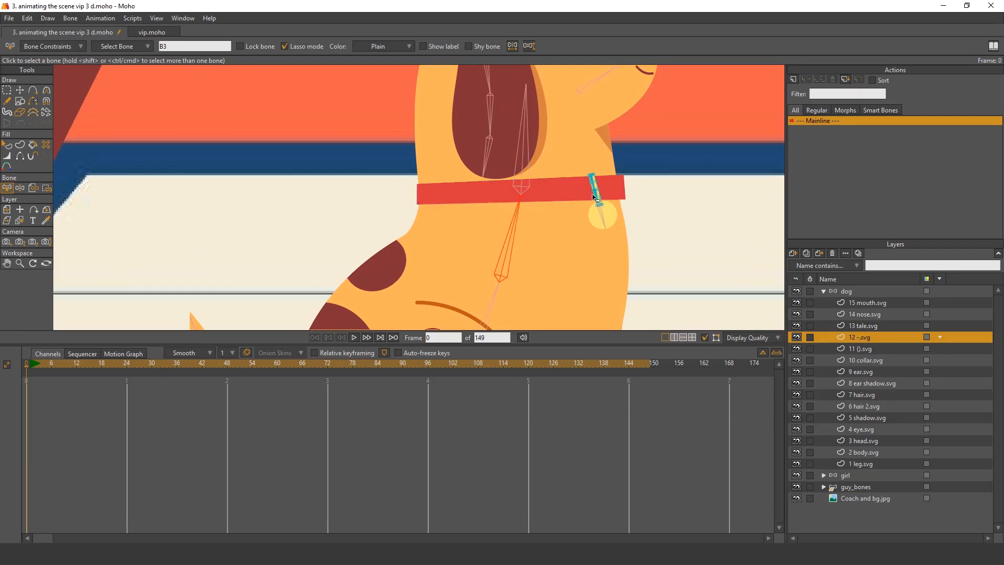
key(z)
drag(601, 209, 635, 238)
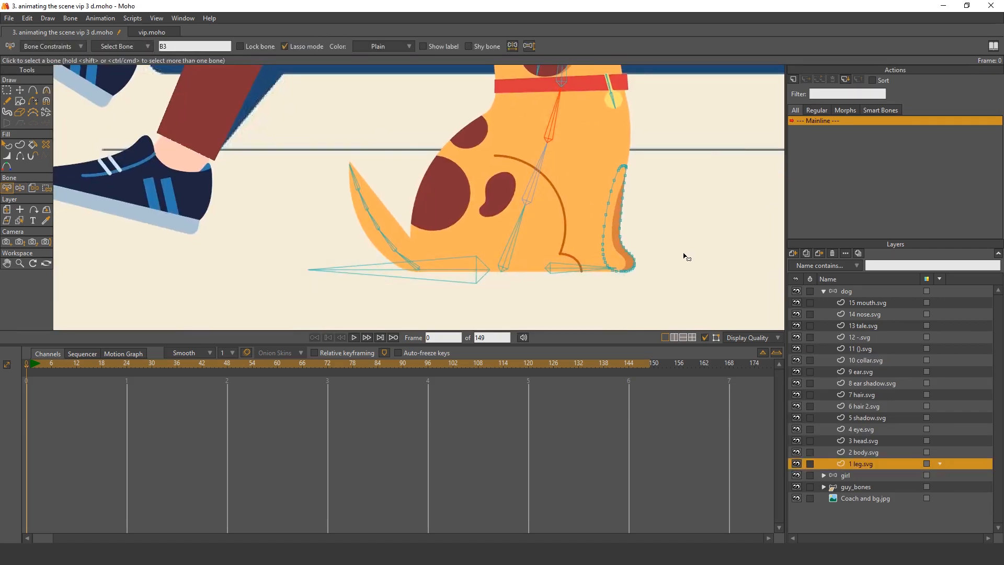
Step: Flexi-bind the 13 tale.svg layer to the tail bone chain and test the tail's bending
alt+right_click(407, 240)
key(b)
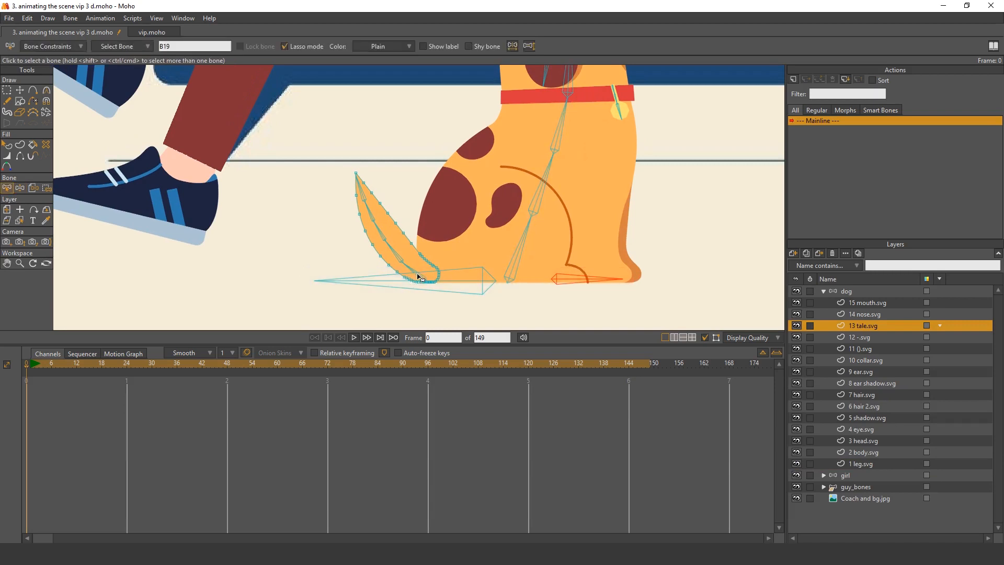
click(388, 240)
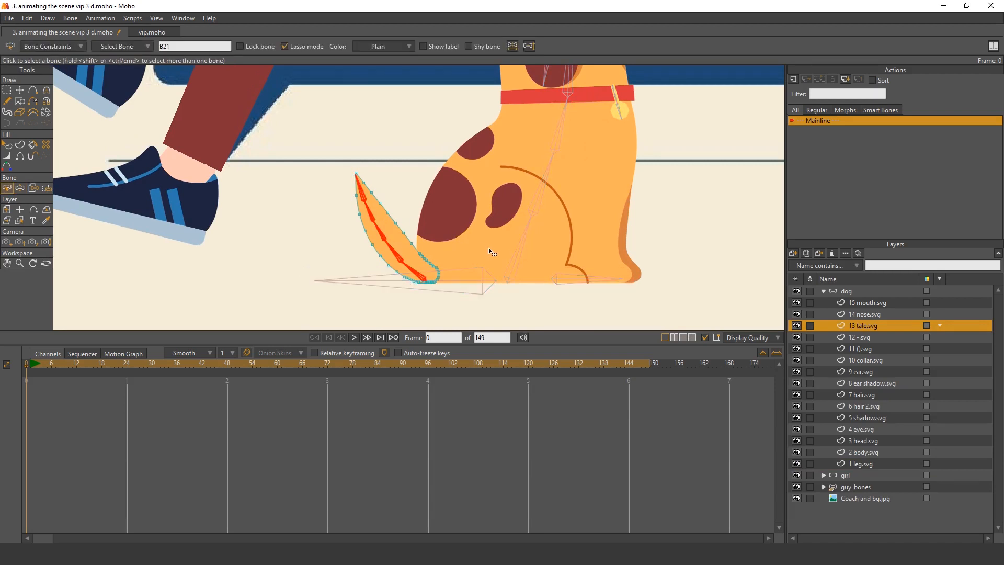
key(z)
drag(365, 195, 392, 157)
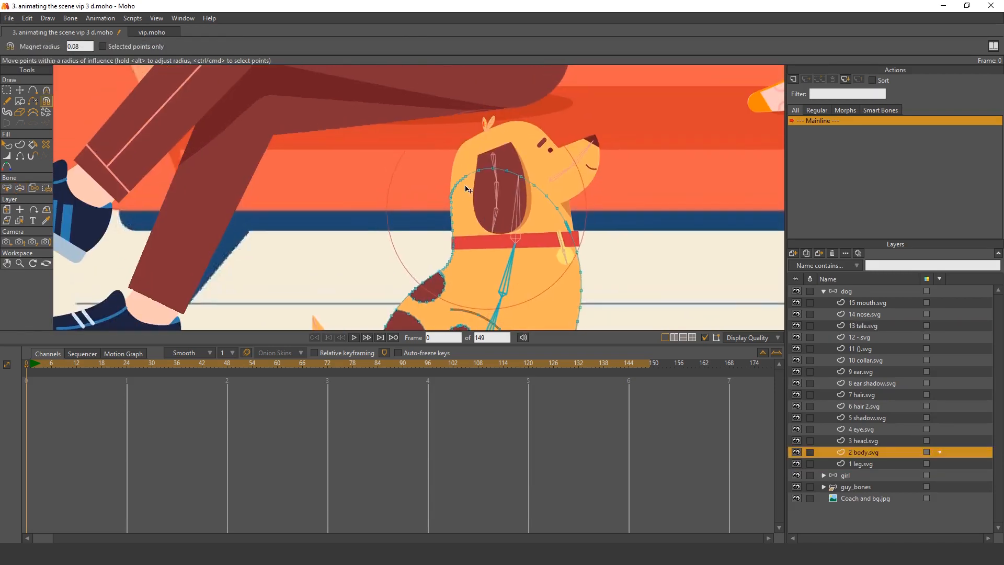
Step: Lower the body layer's upper edge behind the head with the Magnet tool, and reshape the head layer's lower edge into a curve below the collar
key(x)
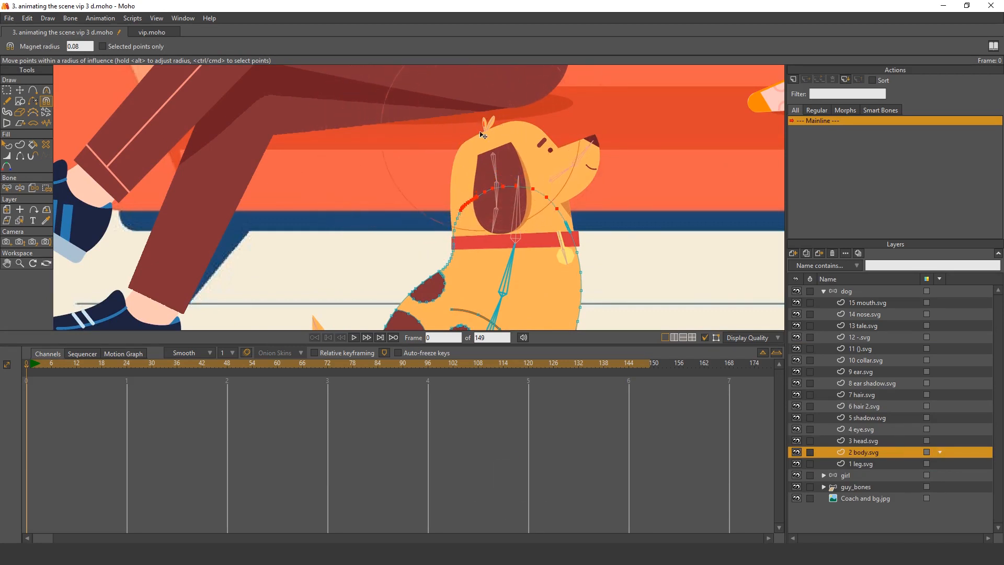
ctrl+alt+click(510, 135)
scroll(510, 149, up, 2)
key(t)
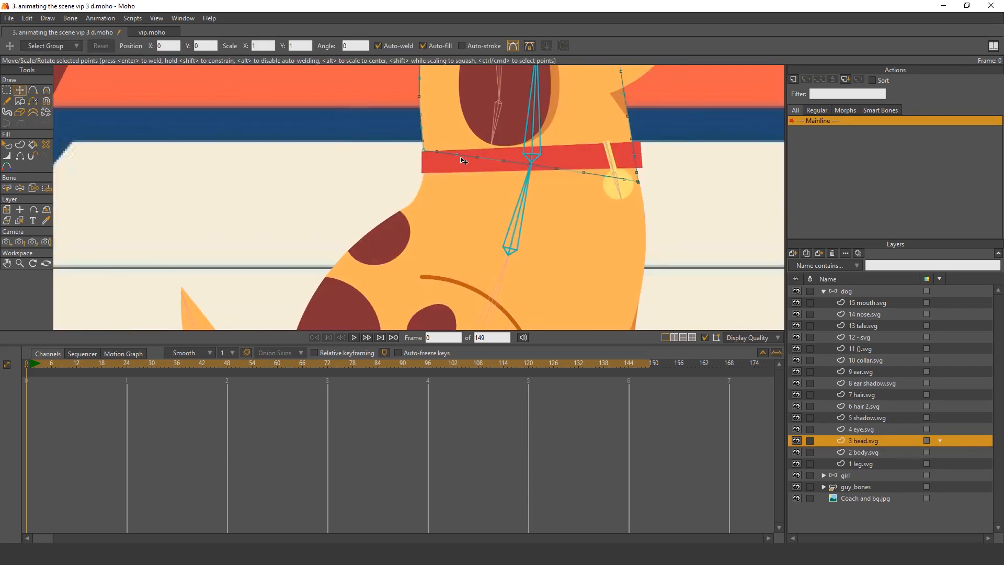
drag(501, 203, 596, 208)
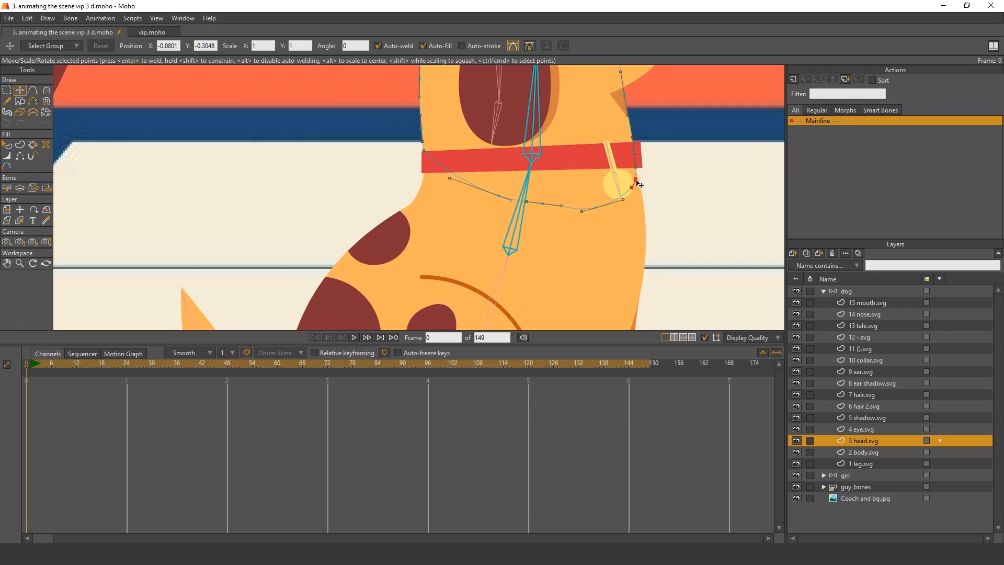
Step: Refine the curve of the head layer's lower edge and push the body layer's upper edge down behind the head with the Magnet tool
drag(630, 185, 596, 208)
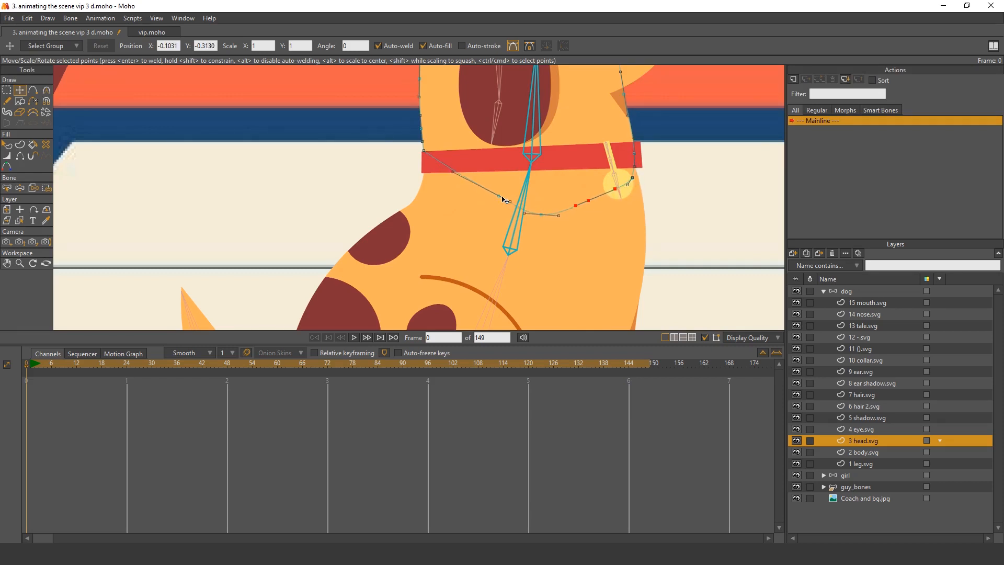
drag(503, 197, 498, 204)
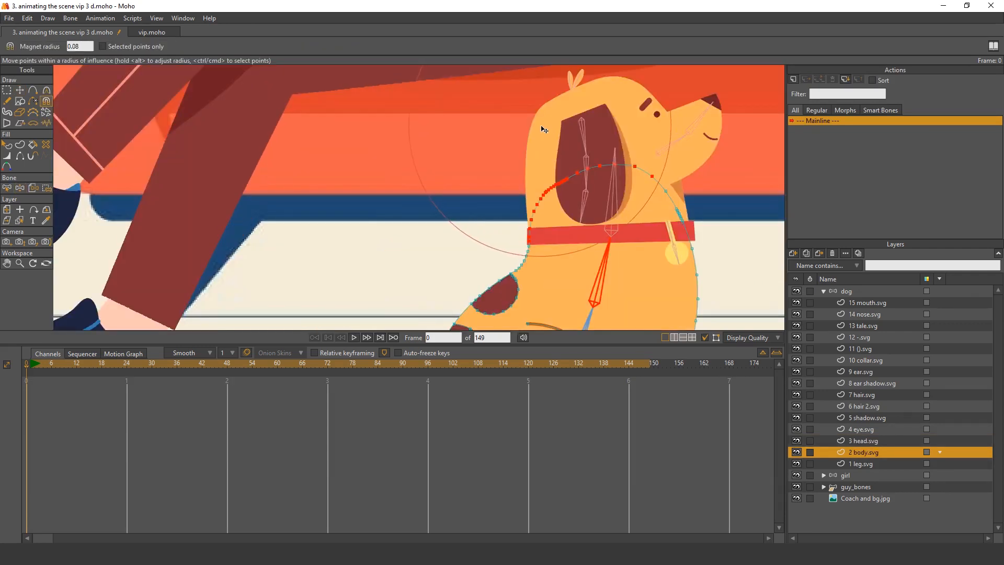
drag(542, 127, 548, 137)
key(z)
drag(614, 254, 596, 264)
click(846, 291)
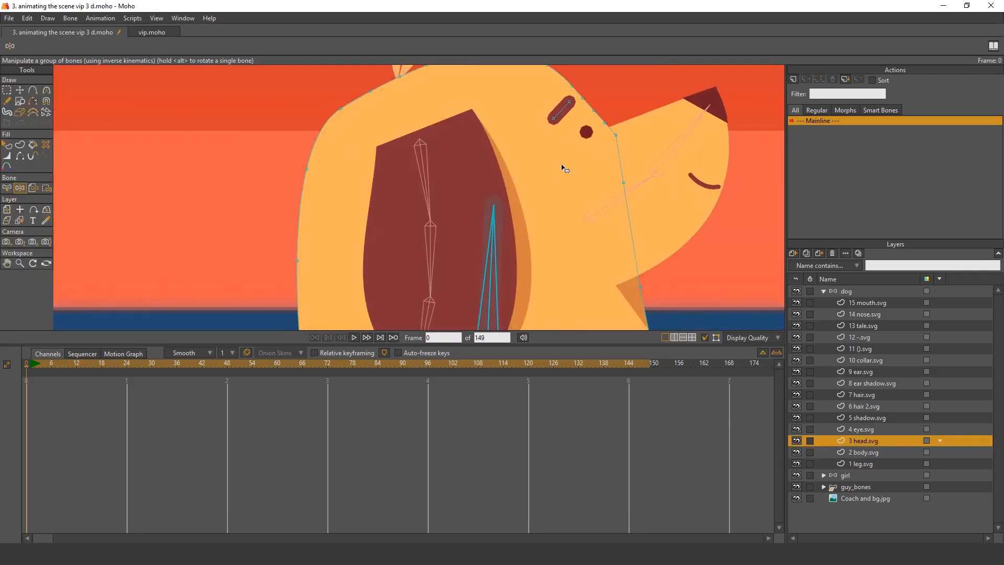
Step: Move the eyebrow shape out of the 3 head.svg layer into a new vector layer named brow above 15 mouth.svg
key(t)
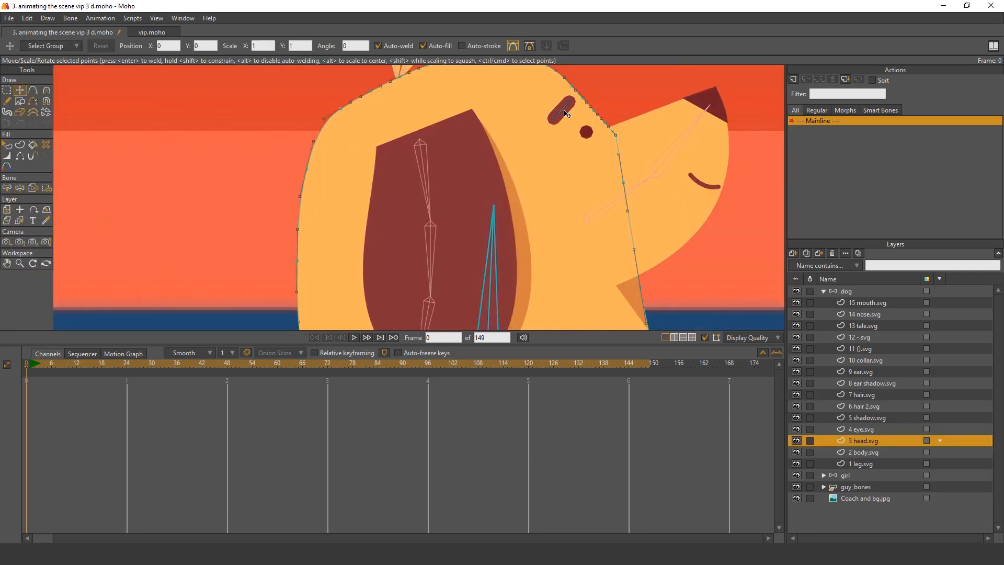
click(862, 304)
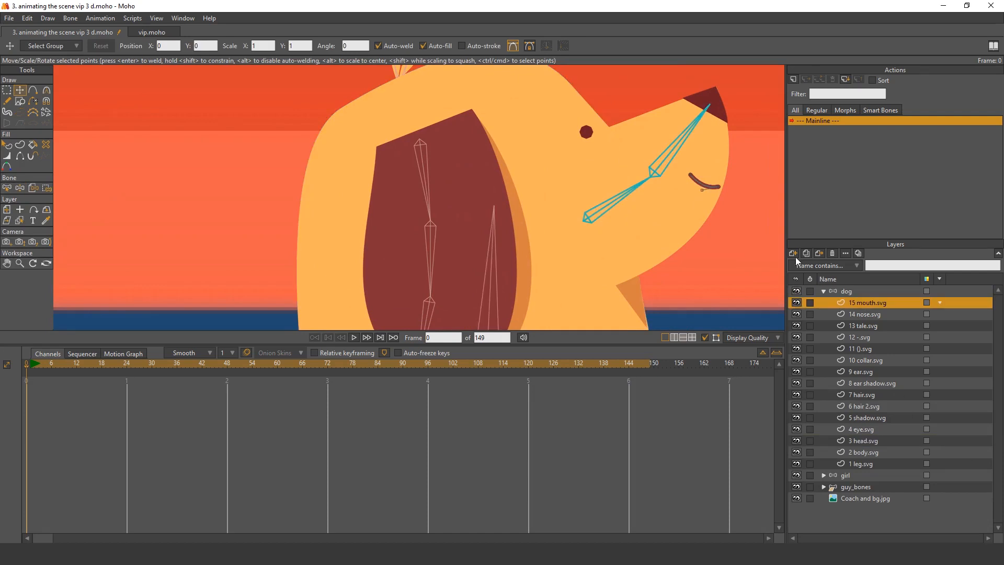
click(794, 254)
click(805, 264)
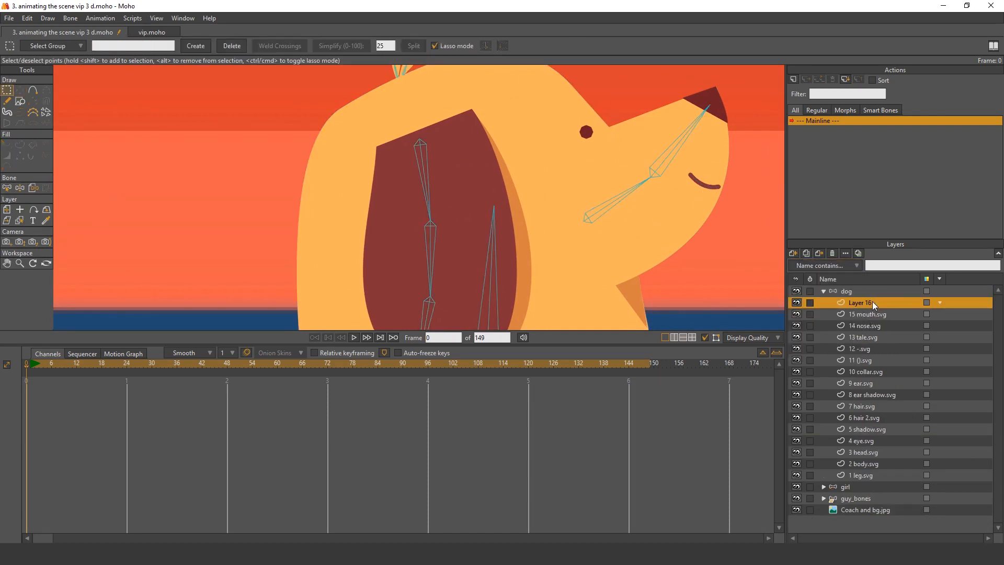
double_click(864, 302)
text(brow)
key(Return)
mouse_move(676, 249)
mouse_down()
mouse_move(666, 271)
mouse_move(604, 175)
mouse_up()
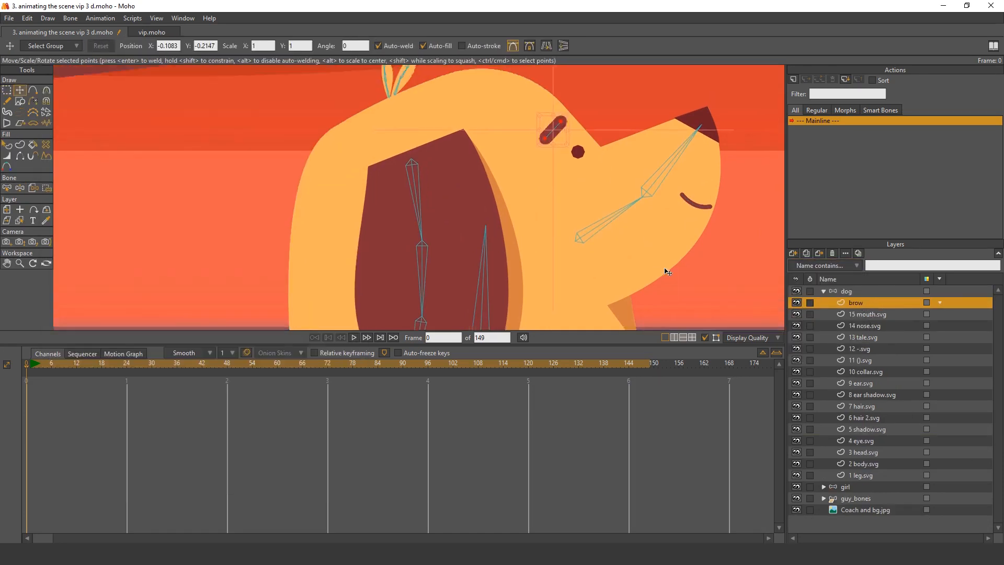
Step: Flexi-bind the brow layer and the 4 eye.svg layer to the head bone
key(b)
mouse_move(508, 181)
mouse_down()
mouse_move(509, 221)
mouse_move(553, 168)
mouse_up()
click(471, 232)
key(ctrl+shift+f)
alt+right_click(566, 131)
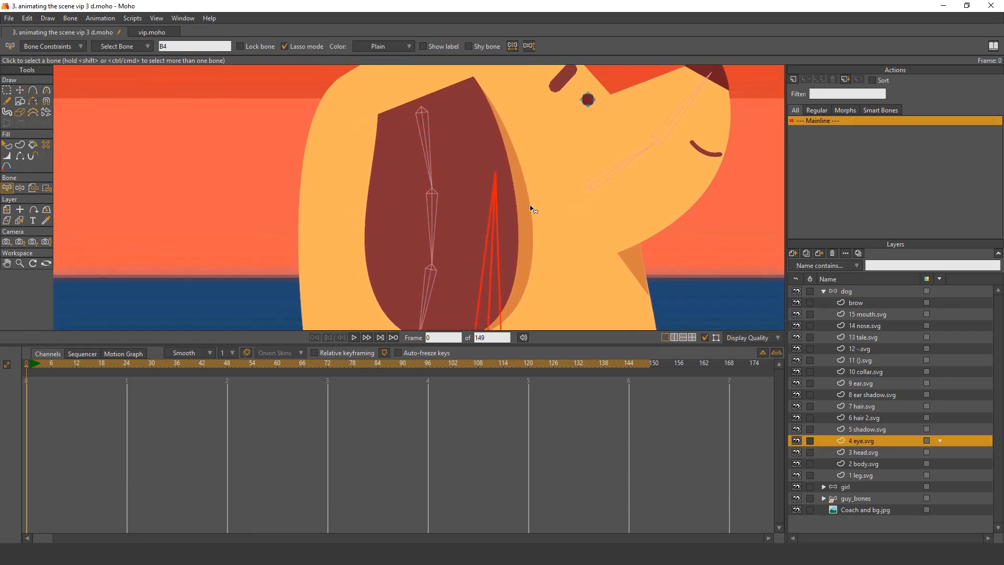
Step: Test the head and spine bones' movement to check how the head, neck and collar deform
scroll(534, 203, down, 2)
key(z)
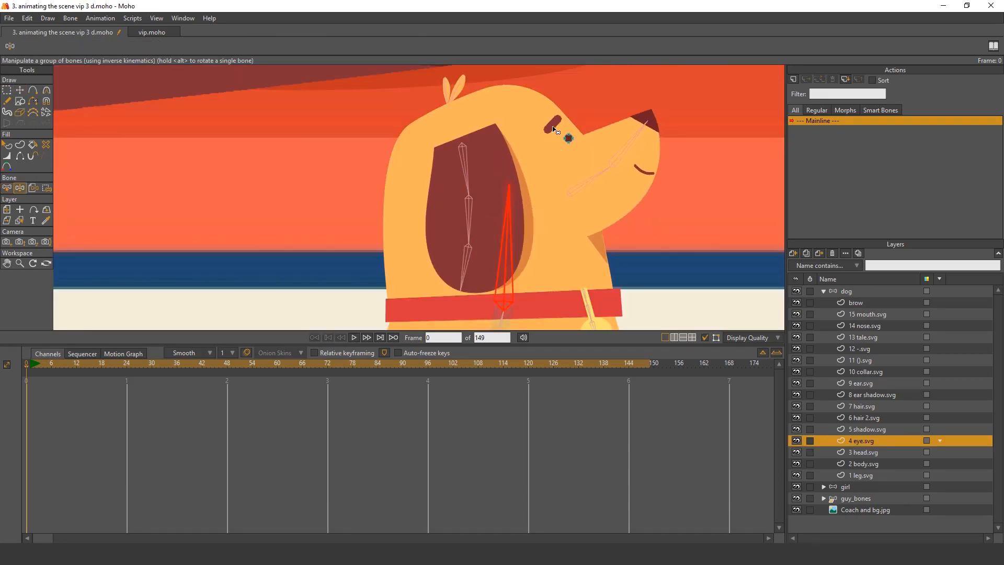
scroll(568, 138, down, 3)
scroll(523, 203, up, 3)
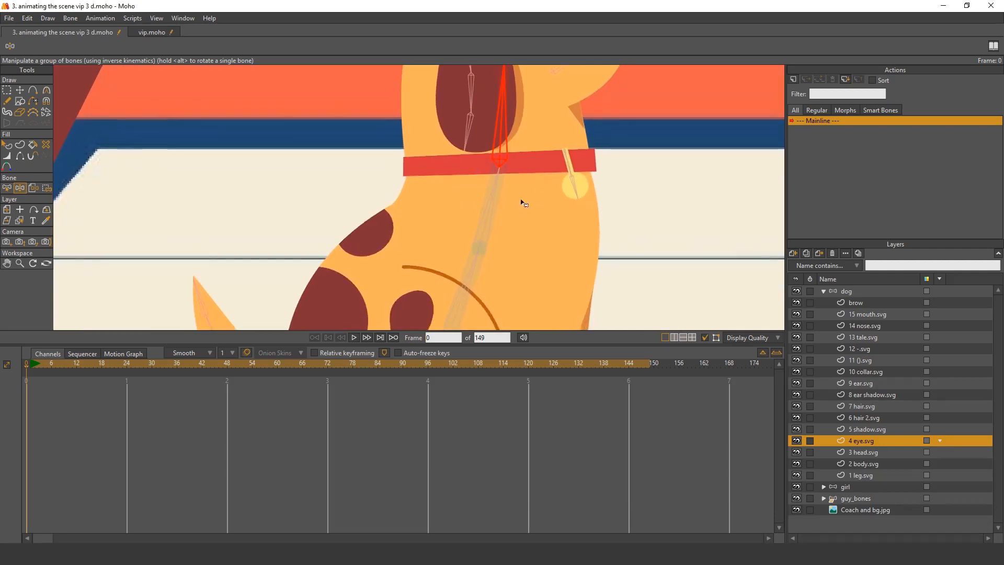
drag(499, 202, 518, 166)
scroll(513, 214, down, 3)
scroll(558, 197, up, 3)
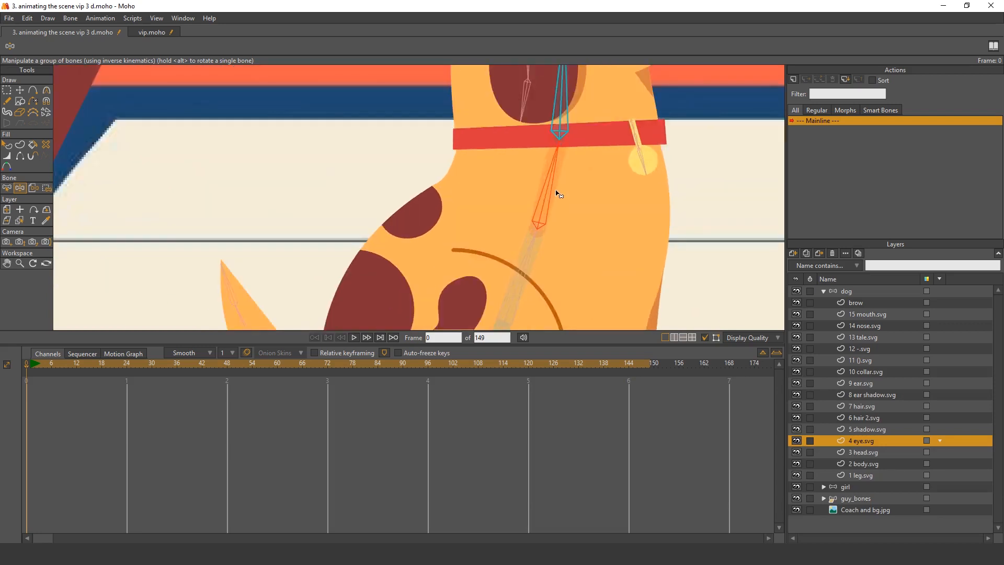
drag(558, 197, 575, 177)
drag(562, 133, 511, 218)
click(533, 119)
drag(522, 177, 496, 184)
drag(508, 256, 512, 226)
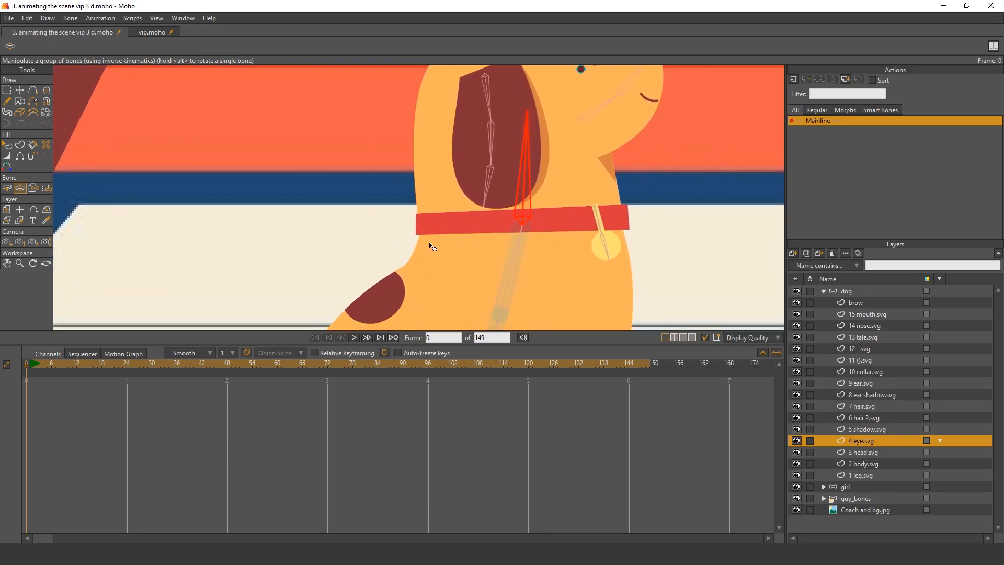
Step: Flexi-bind the 8 ear shadow.svg layer to the three-bone ear chain
alt+right_click(546, 151)
drag(553, 175, 553, 199)
key(b)
click(490, 202)
shift+click(491, 172)
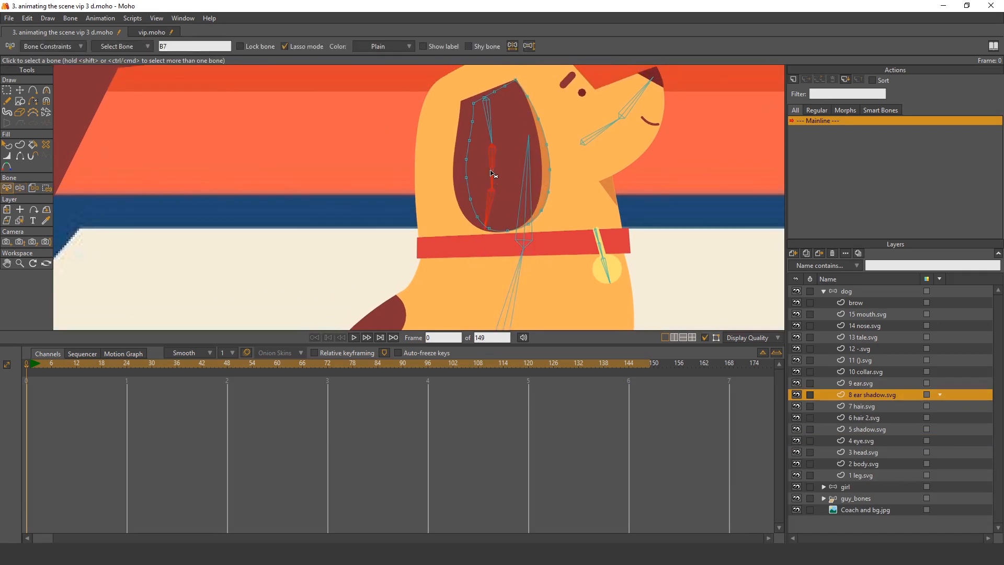
key(ctrl+shift+f)
drag(501, 295, 555, 242)
key(z)
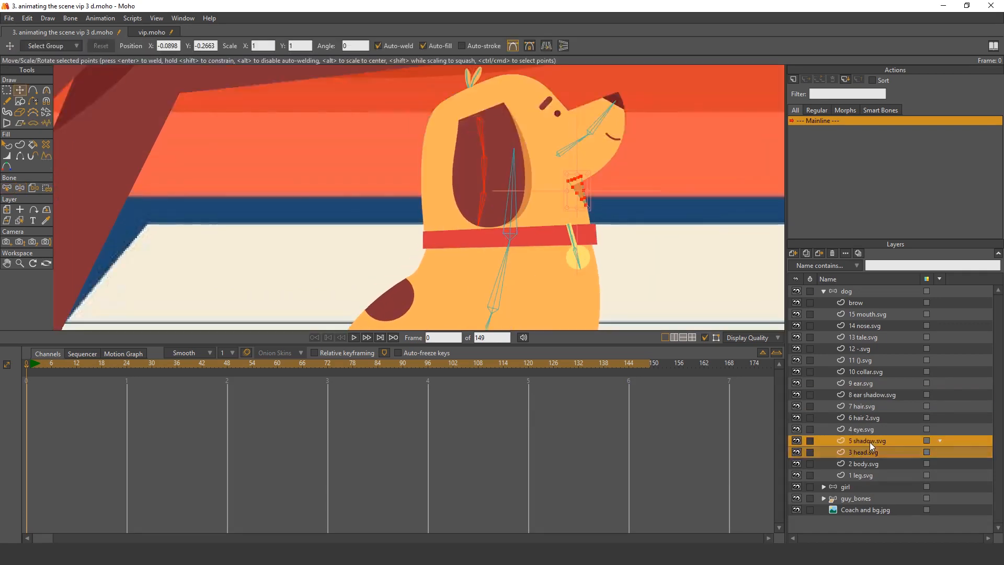
Step: Group the 5 shadow.svg and 3 head.svg layers and name the group head
right_click(870, 442)
click(908, 483)
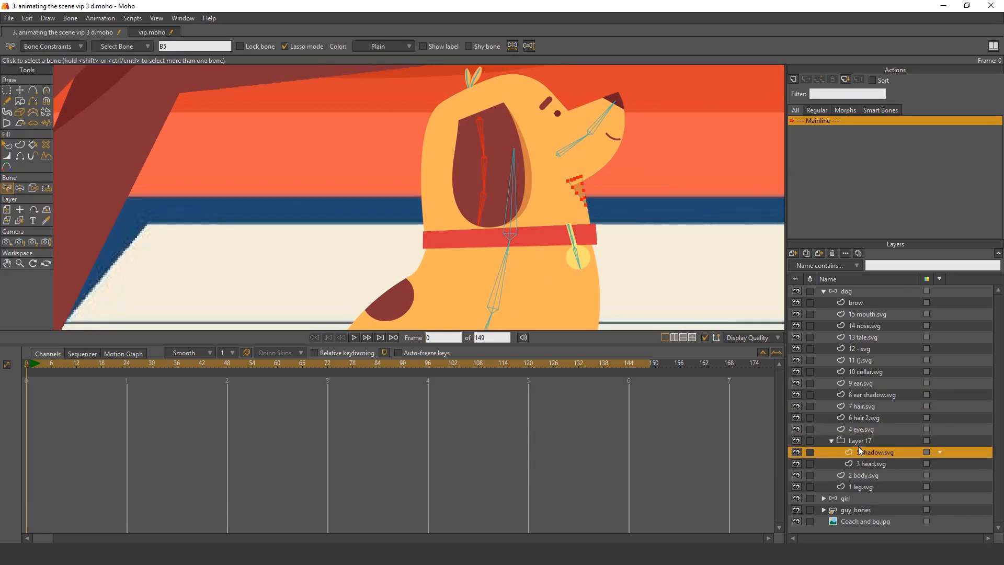
click(795, 440)
click(795, 440)
double_click(863, 442)
text(h)
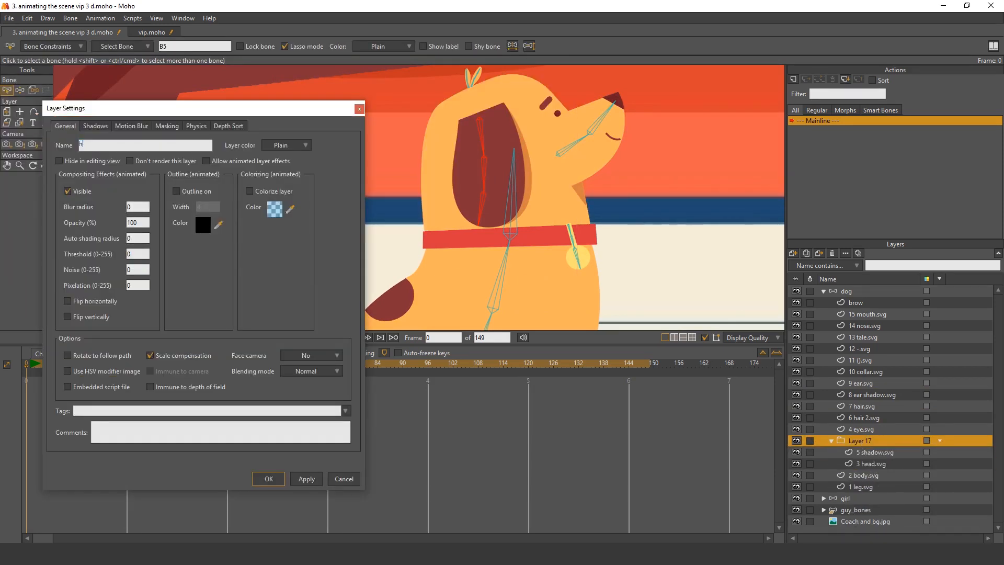
text(ead)
key(Return)
Step: Set the head group's masking to Hide all
double_click(861, 441)
click(167, 126)
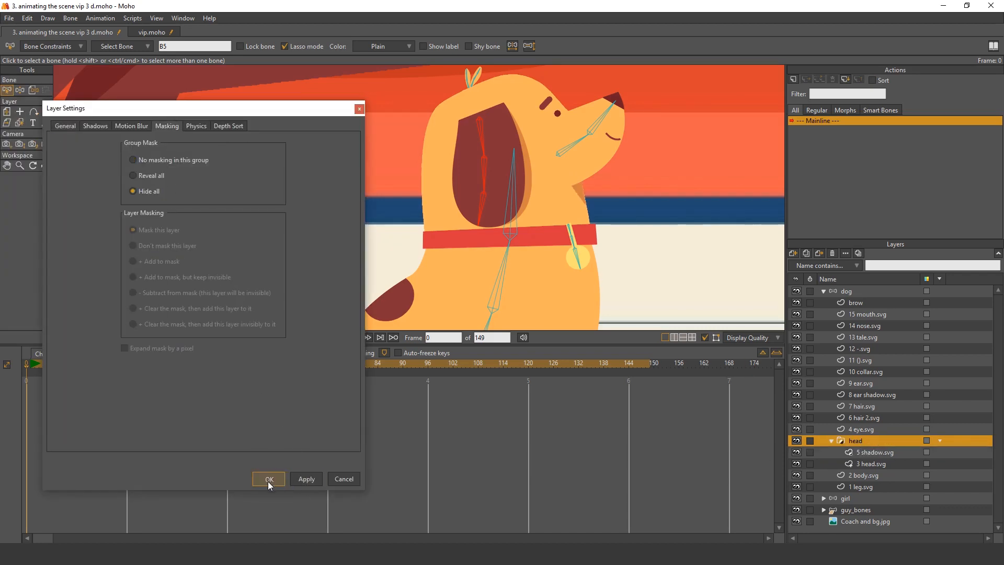
click(269, 479)
Step: Simplify the 5 shadow.svg shape under the chin to four corner points and stretch its outer corners beyond the head's edge
click(879, 452)
scroll(568, 245, up, 3)
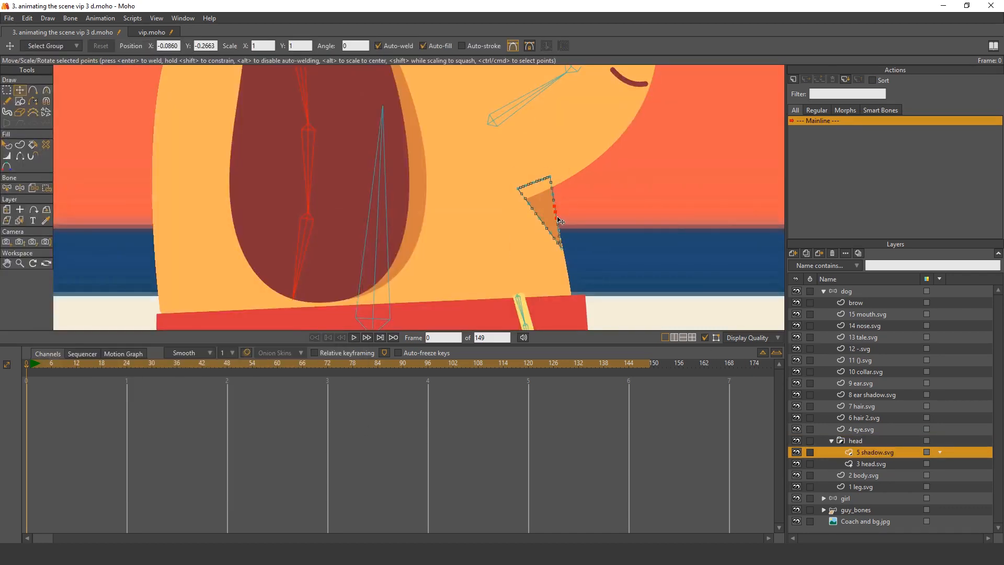
click(559, 229)
scroll(557, 227, up, 2)
drag(537, 167, 587, 255)
scroll(567, 262, up, 1)
click(566, 261)
scroll(569, 264, down, 4)
key(g)
key(t)
scroll(612, 261, down, 4)
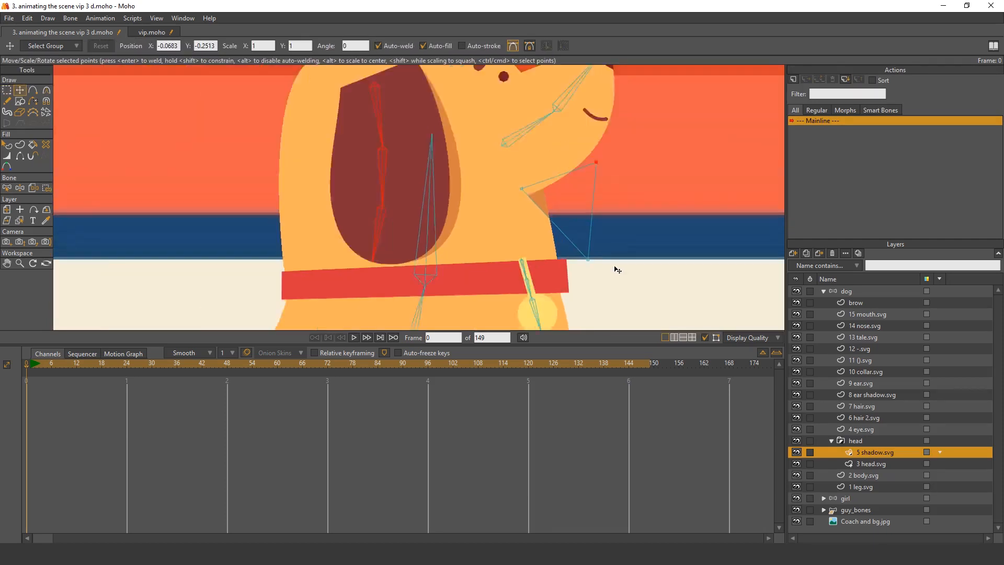
key(z)
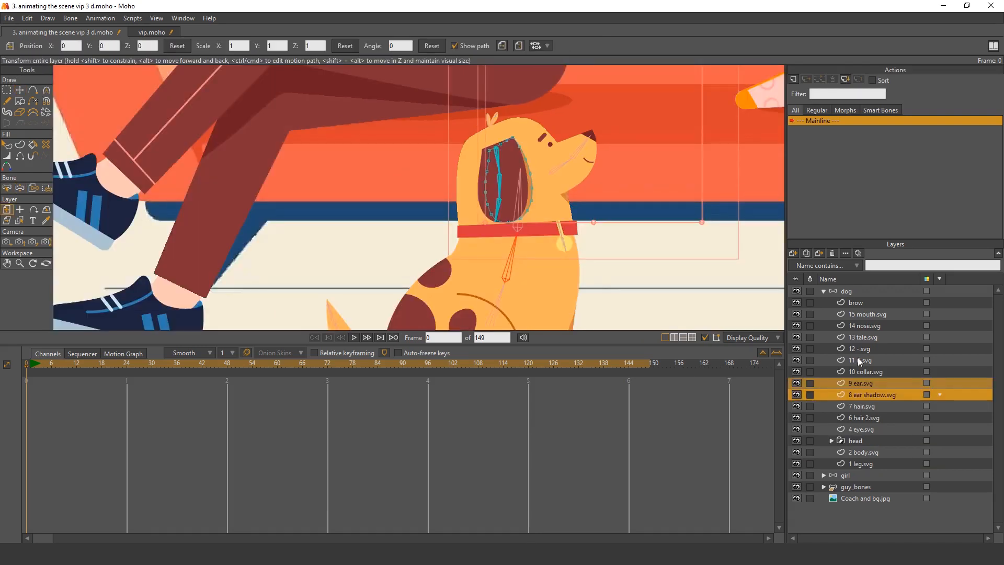
Step: Duplicate the 9 ear.svg and 8 ear shadow.svg layers, place the copies below 2 body.svg, and shift them slightly toward the back of the head
right_click(860, 385)
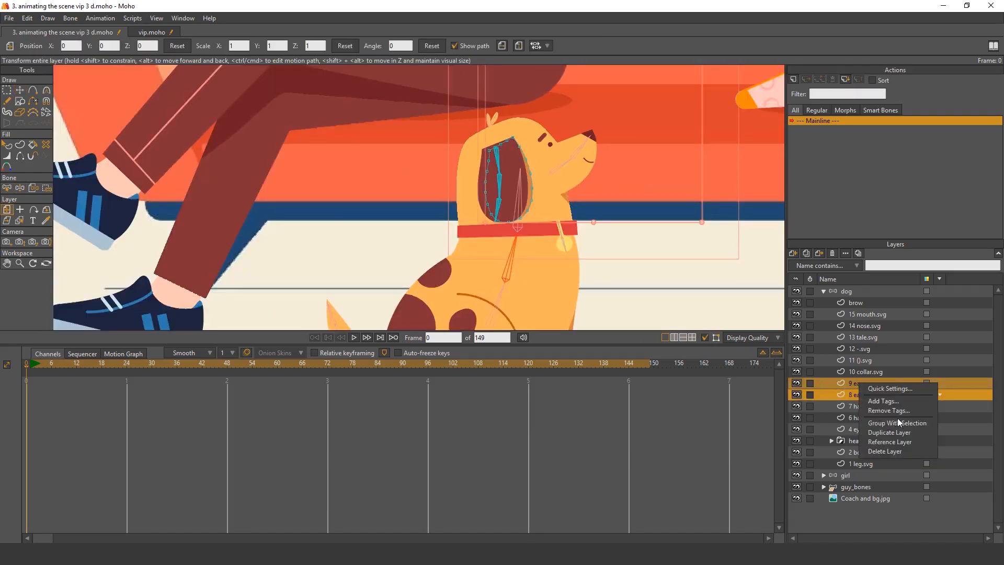
click(908, 433)
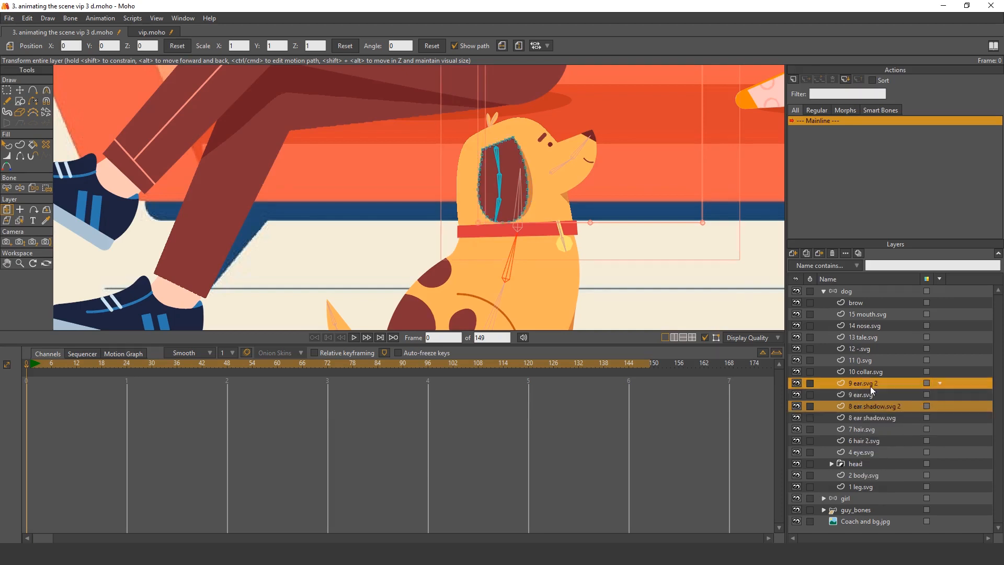
drag(865, 406, 878, 487)
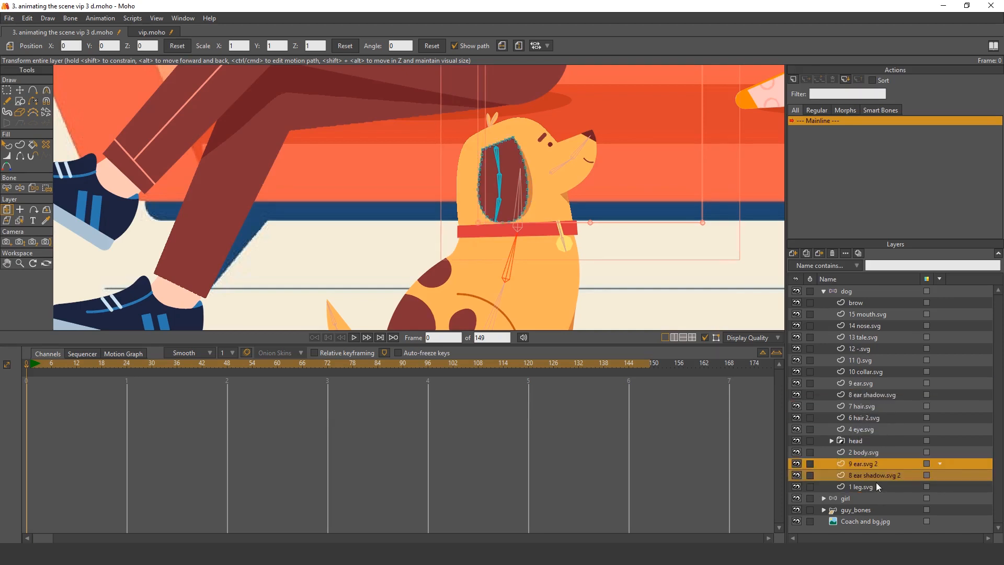
drag(519, 186, 506, 187)
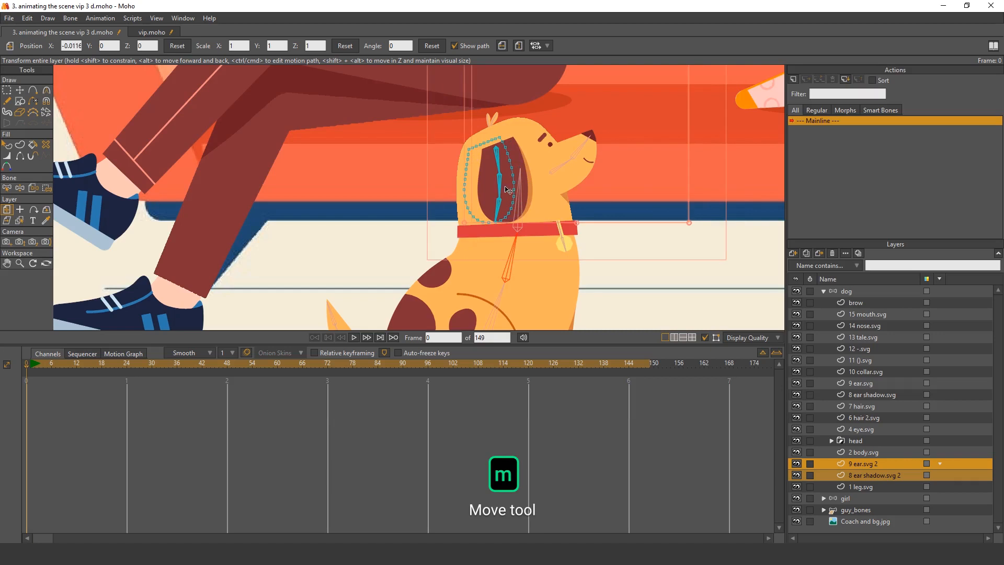
Step: Duplicate the ear bone chain and offset the copy toward the back of the head for the second ear
click(857, 296)
scroll(507, 233, up, 3)
key(b)
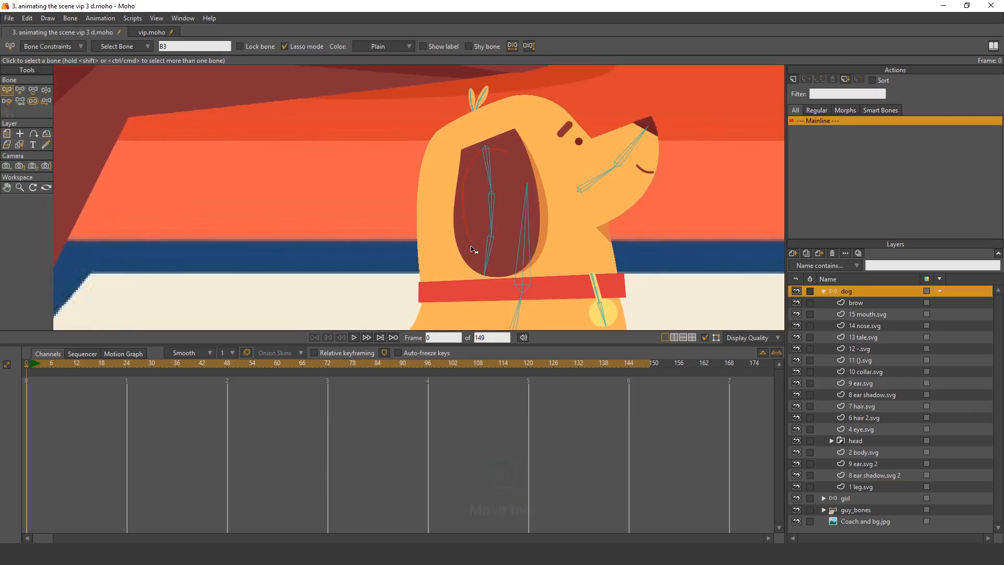
key(t)
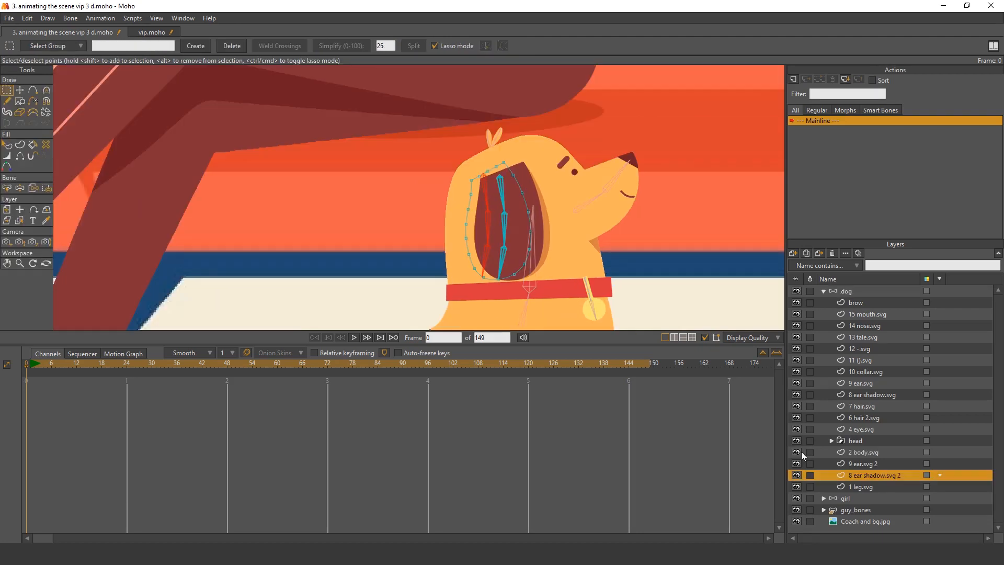
Step: Hide the head group, the original ear and ear shadow layers and the body layer, and align the duplicated bones inside the second ear
click(796, 440)
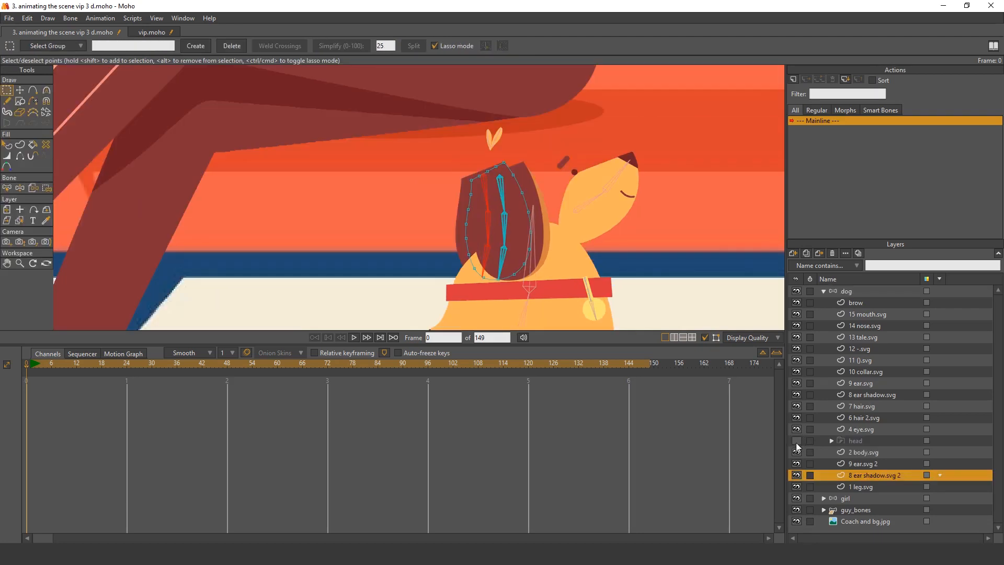
click(796, 395)
click(796, 383)
ctrl+alt+click(580, 268)
click(797, 452)
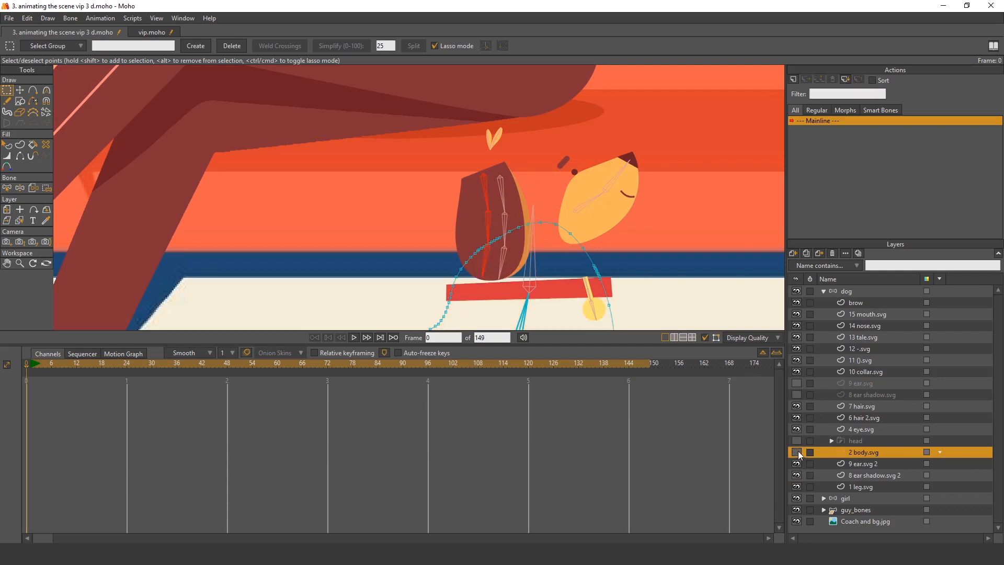
click(863, 292)
drag(477, 225, 475, 231)
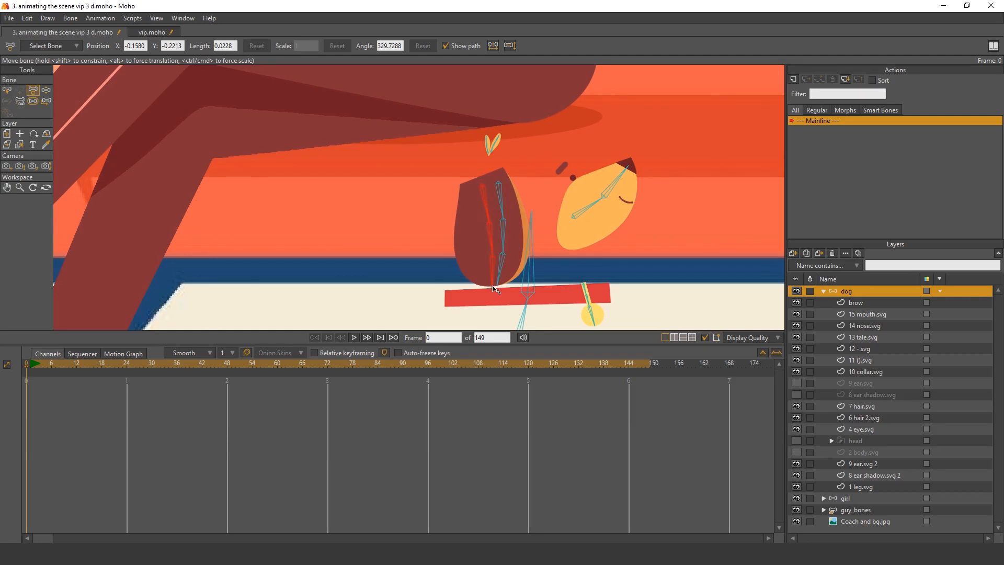
Step: Flexi-bind the duplicated ear and ear shadow layers to the duplicated ear bones, and show the hidden ear, head and body layers again
ctrl+alt+click(480, 203)
click(881, 477)
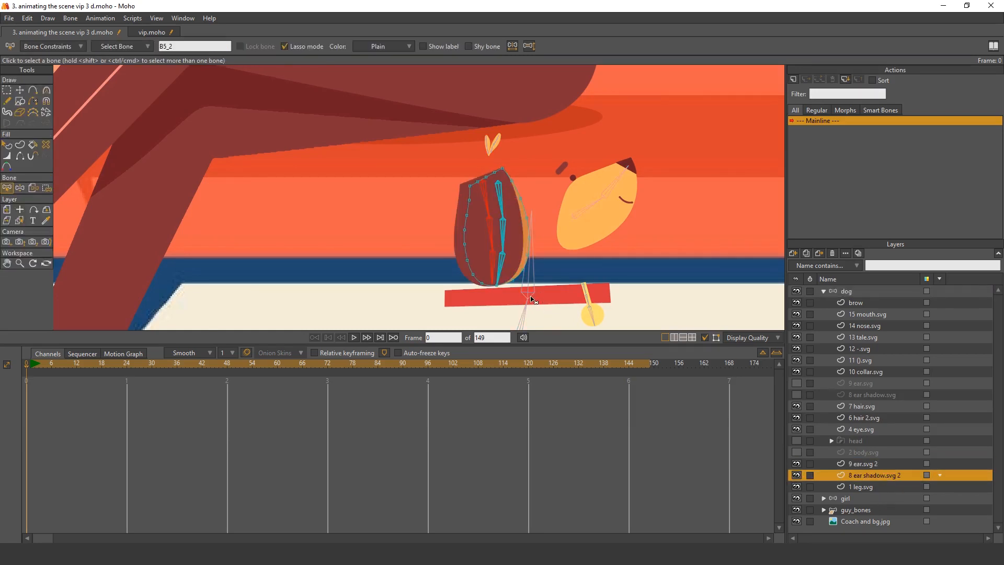
click(796, 383)
click(797, 395)
click(796, 440)
click(797, 452)
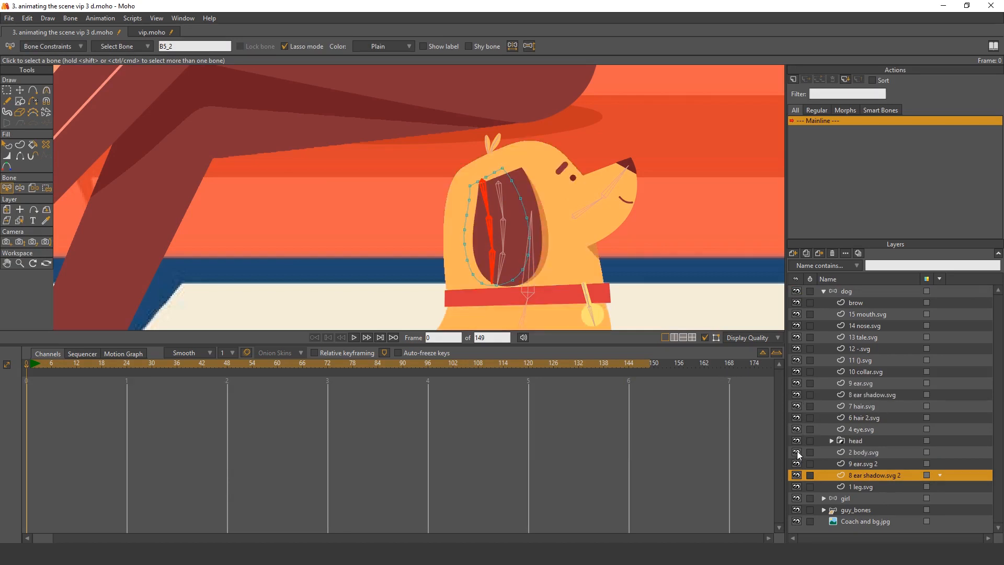
Step: Enable bone dynamics on the collar tag's bone with torque force 0.5 and spring force 4
drag(489, 220, 522, 169)
click(823, 297)
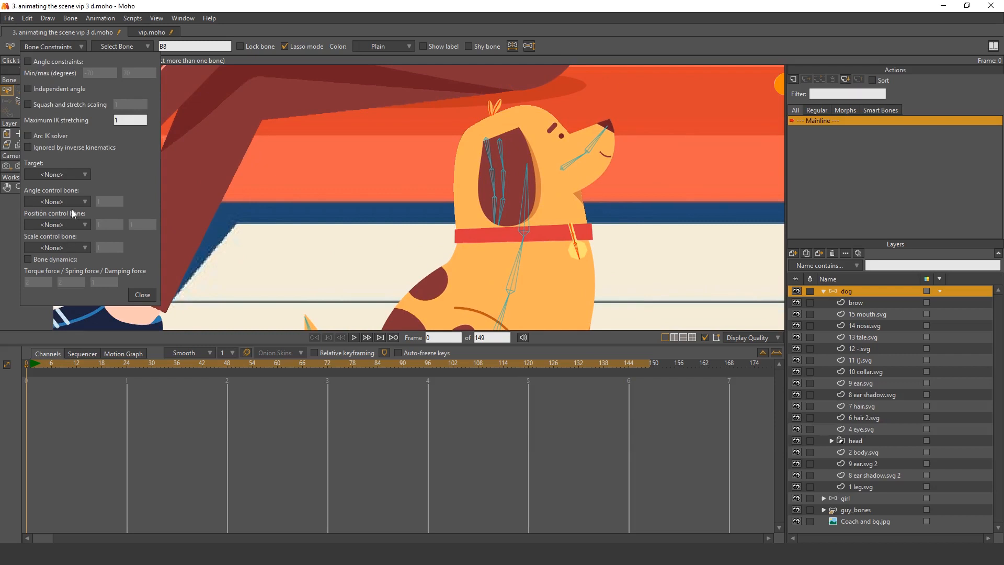
click(58, 258)
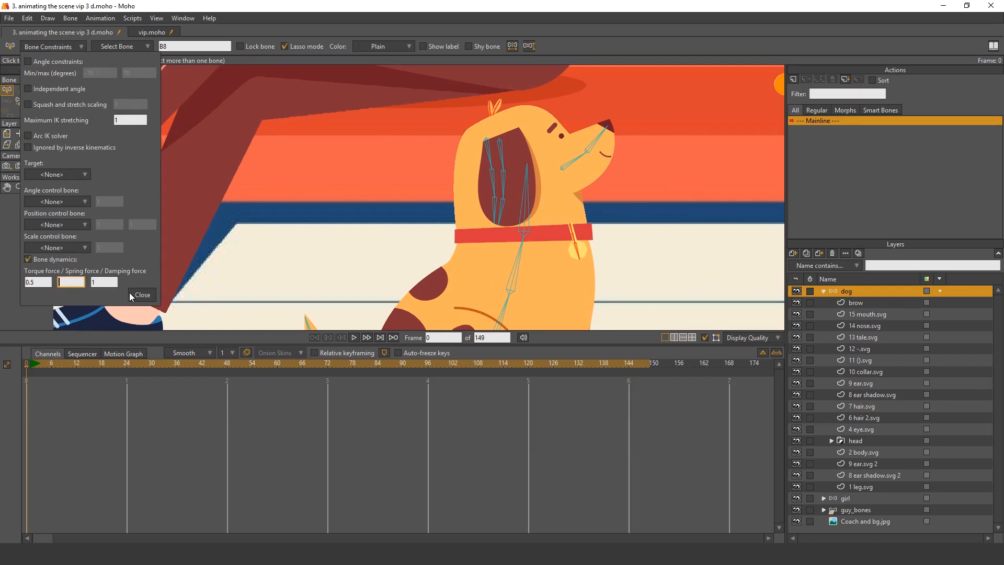
text(4)
click(138, 296)
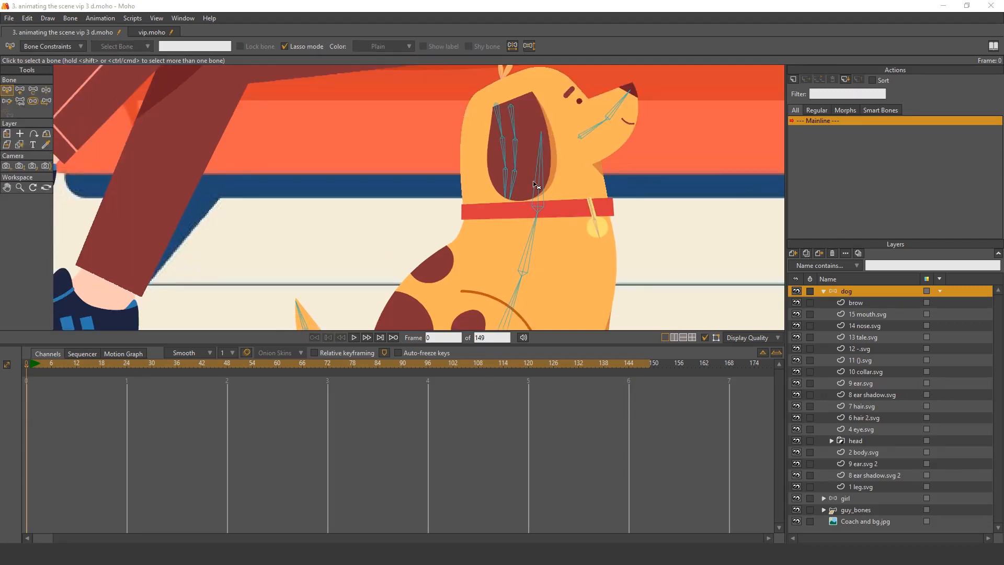
Step: Reparent the collar tag's bone from the head bone to the upper spine bone and test the spine and head movement
click(595, 206)
scroll(558, 233, up, 2)
key(p)
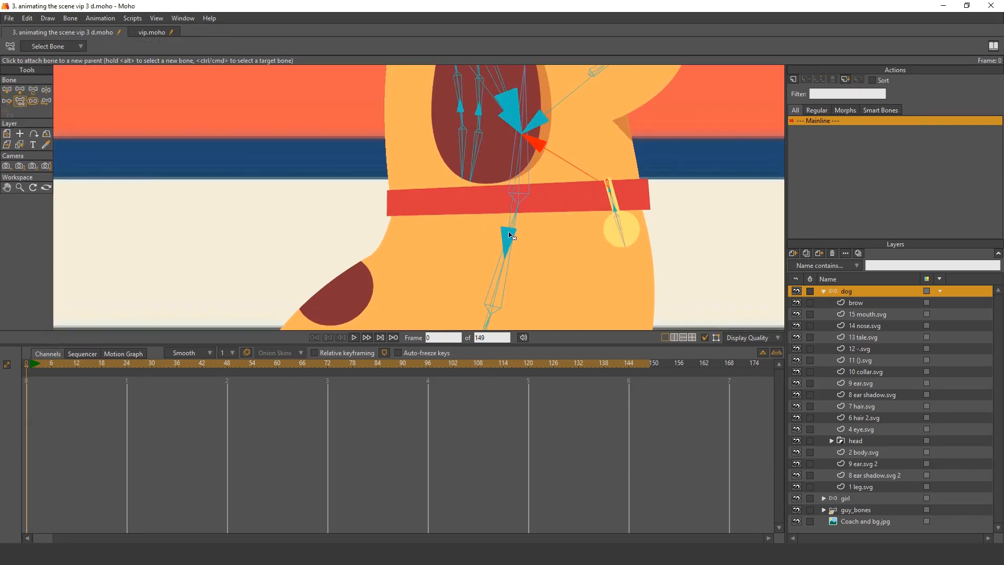
scroll(705, 223, down, 2)
key(z)
mouse_move(517, 241)
mouse_down()
mouse_move(527, 236)
mouse_move(512, 234)
mouse_up()
drag(522, 176, 501, 170)
Step: Pose the dog's head and spine bones at about frame 7, and play and scrub the timeline to check the tag's dynamics
drag(48, 365, 56, 365)
drag(519, 236, 544, 186)
click(29, 367)
key(space)
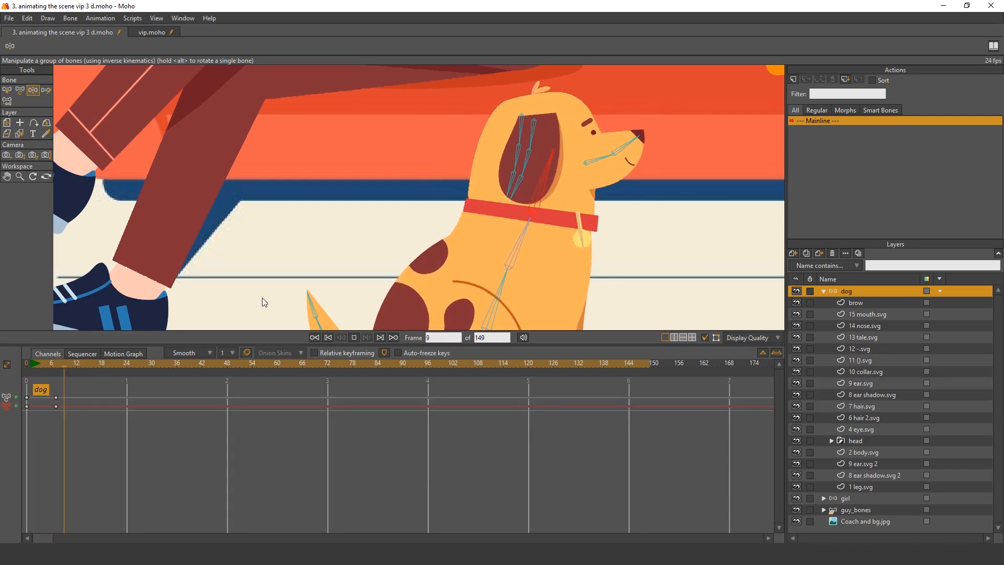
key(space)
drag(73, 366, 131, 366)
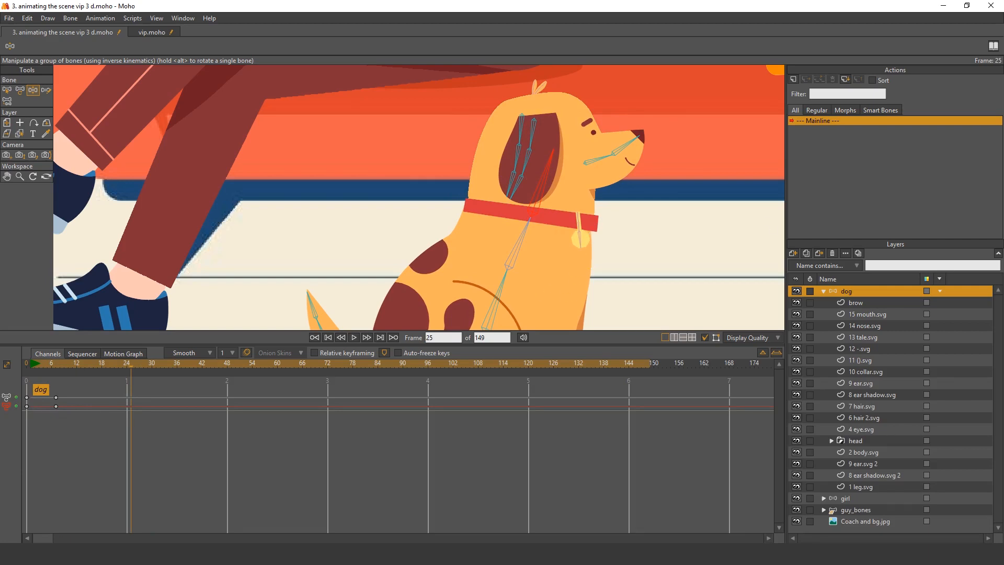